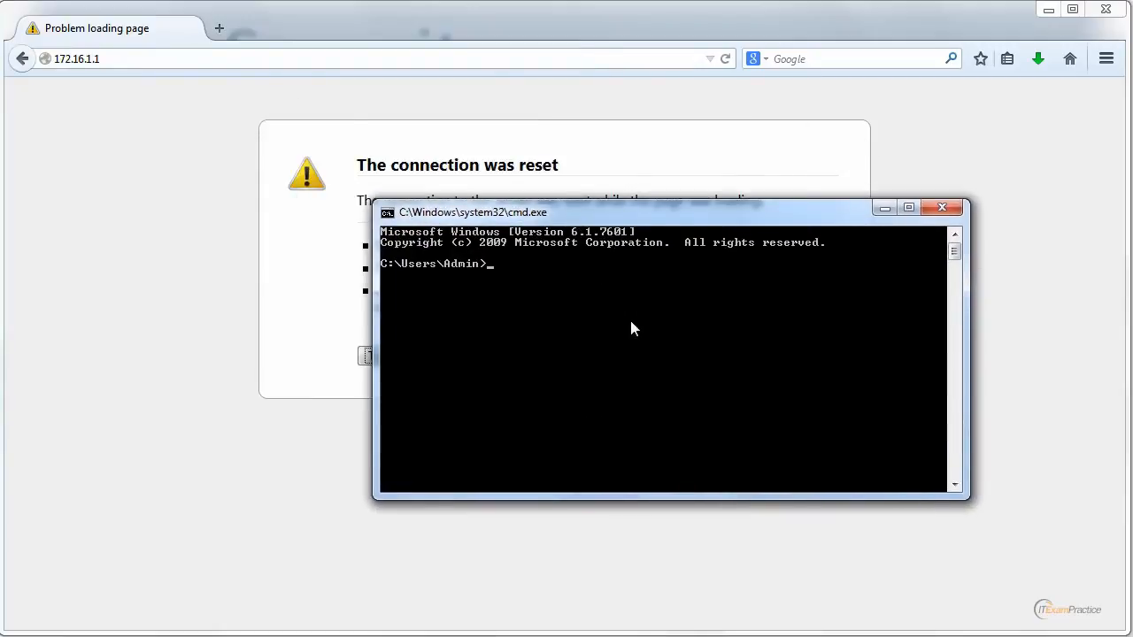
Step: Change to the root of drive C, clear the console and display the network adapters' IP configuration with ipconfig
text(cd\)
key(Return)
text(cls)
key(Return)
text(ipconfig)
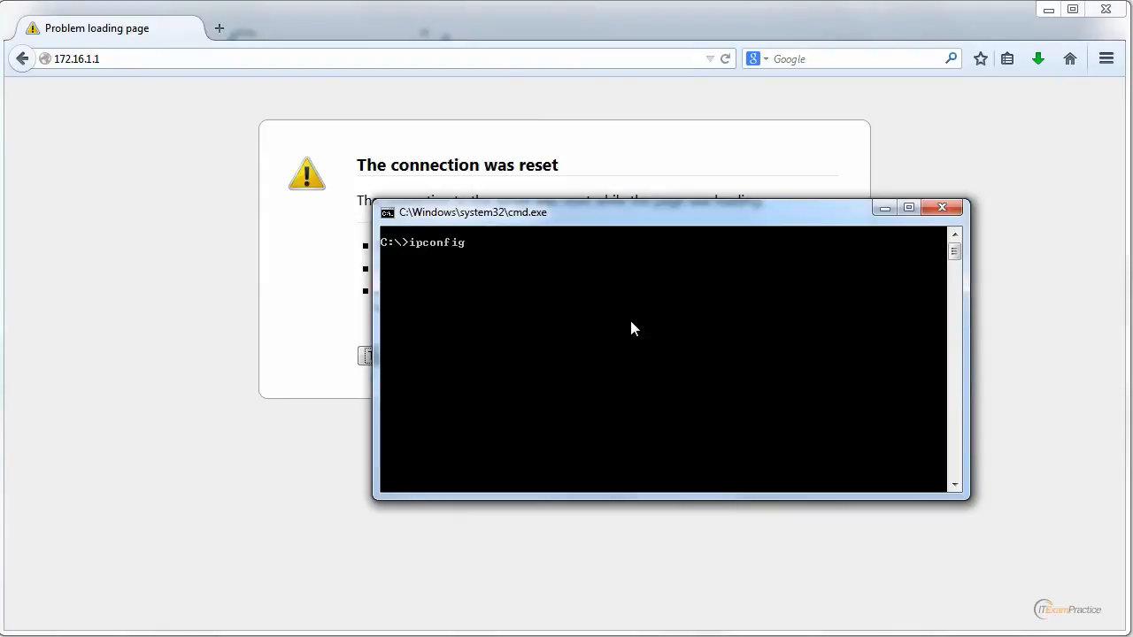
key(Return)
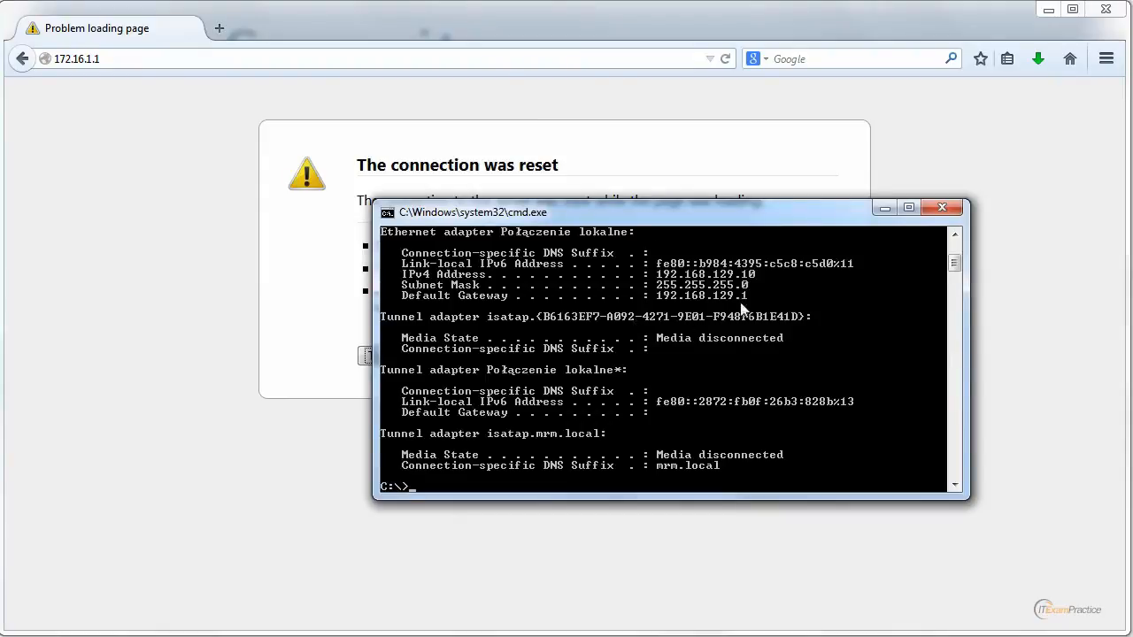
Step: Highlight the IPv4 address of the mrm.local Ethernet adapter in the ipconfig output, then clear the selection
drag(952, 264, 951, 258)
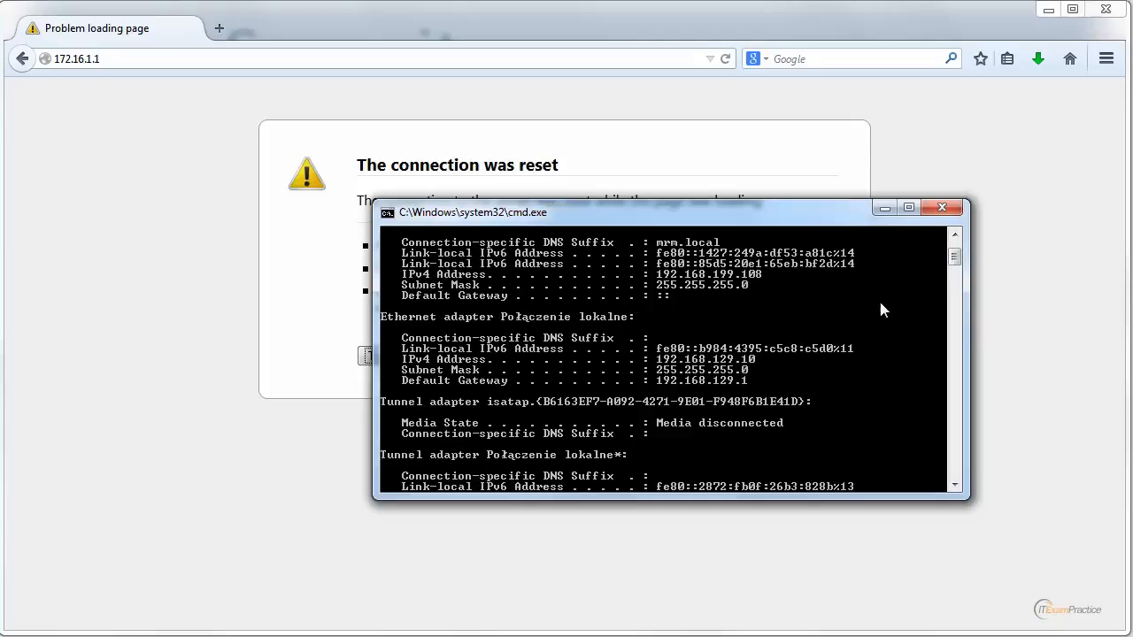
right_click(664, 280)
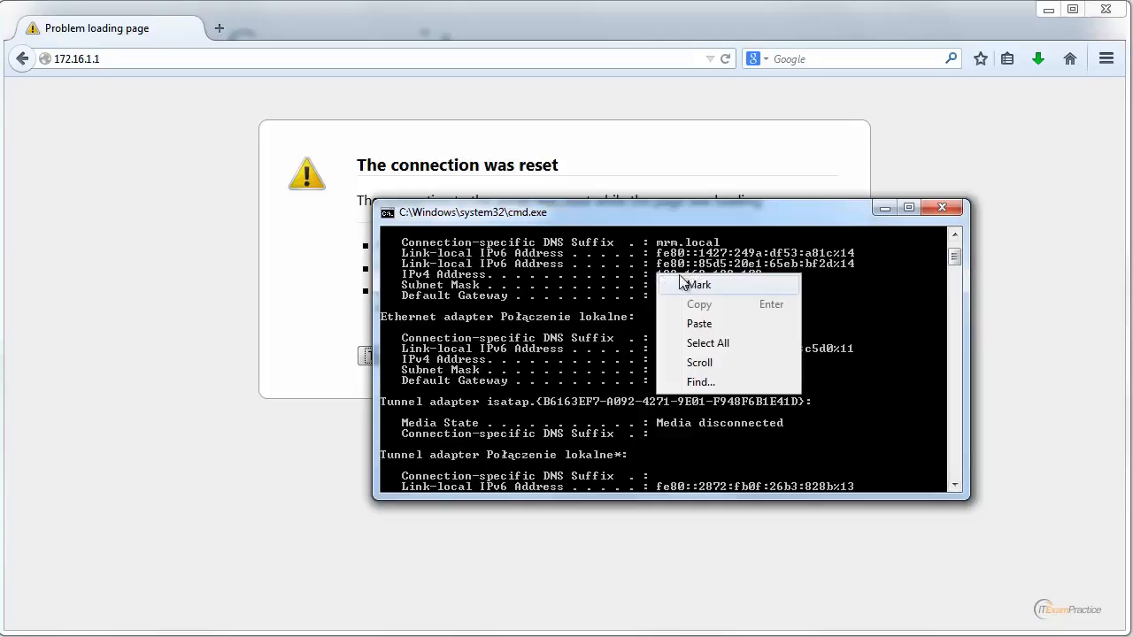
click(686, 283)
drag(659, 275, 769, 276)
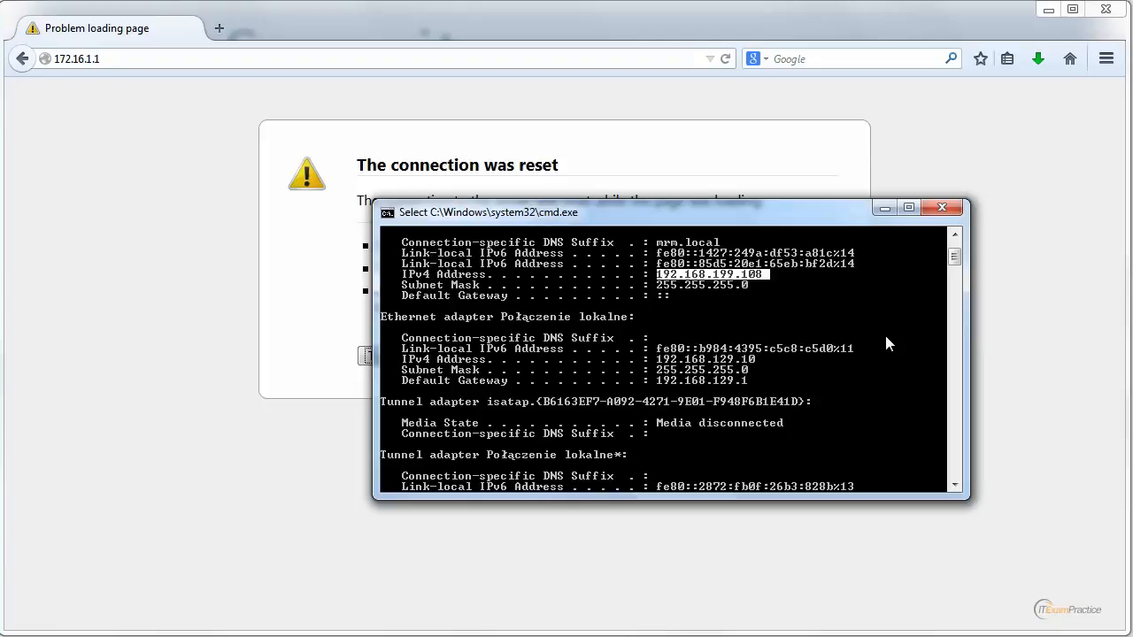
click(802, 295)
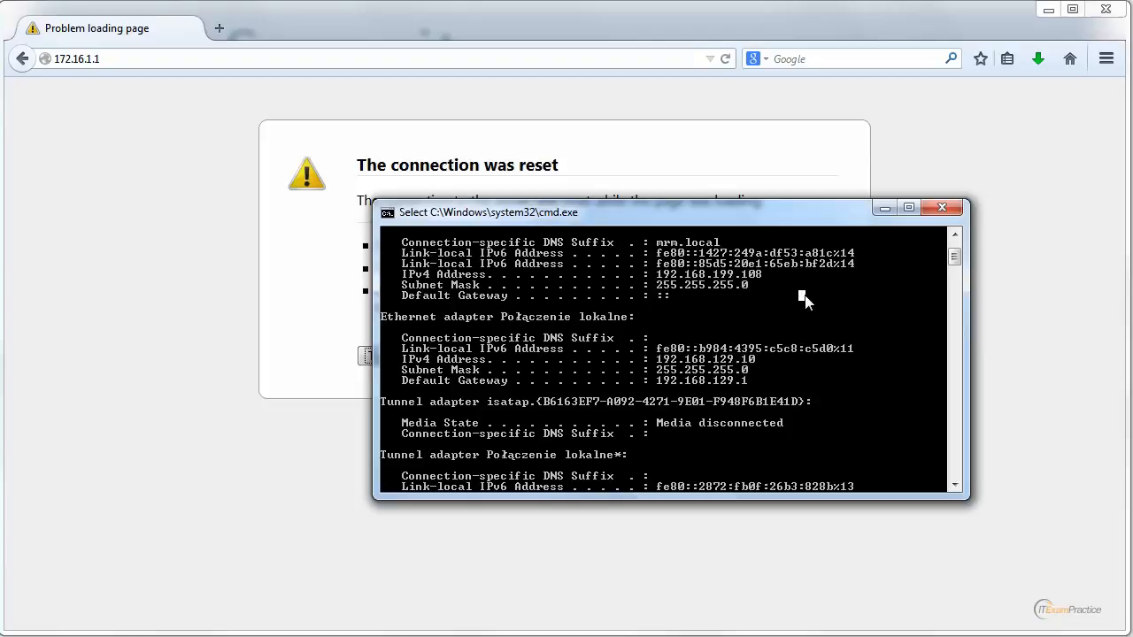
key(Escape)
Step: Ping 172.16.1.2 to test its reachability, stopping before all requests are sent
text(ping)
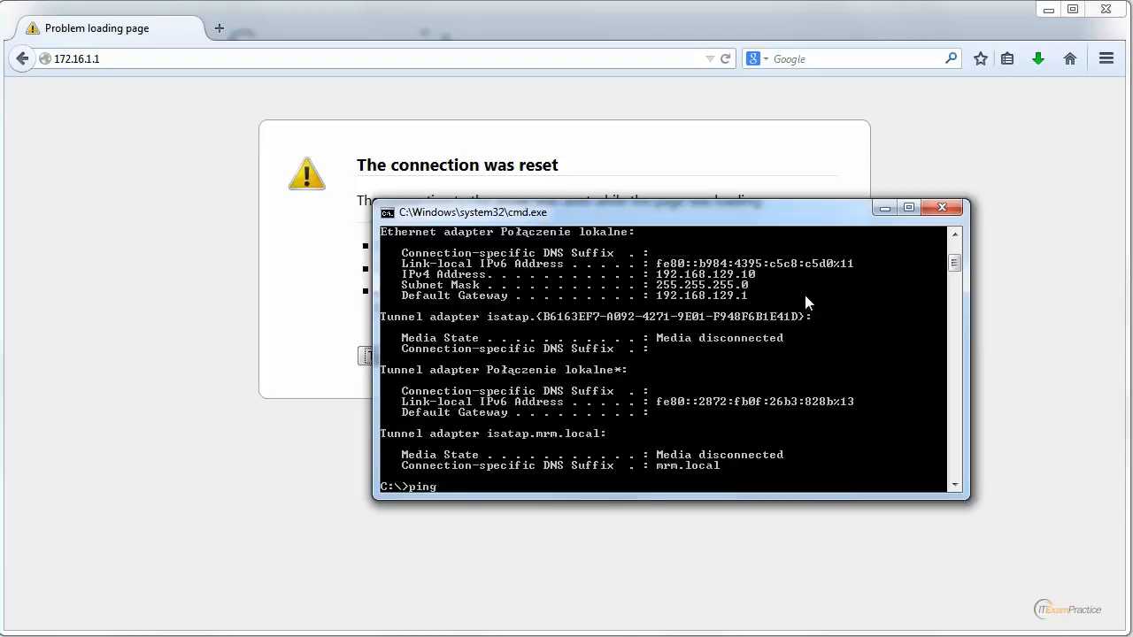
text( 172.16.1.2)
key(Return)
key(ctrl+c)
Step: Ping 172.16.1.21 by modifying the previous command, and stop the test early
key(Up)
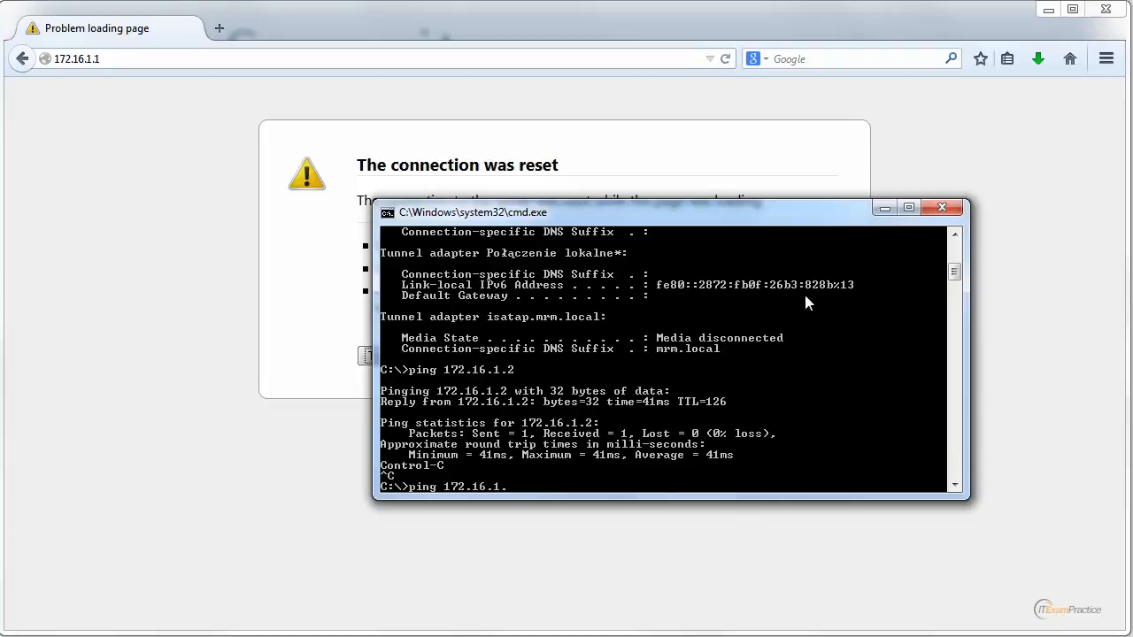
text(21)
key(Return)
key(ctrl+c)
Step: Ping 172.16.1.7 by modifying the previous command, and interrupt the test before completion
key(Up)
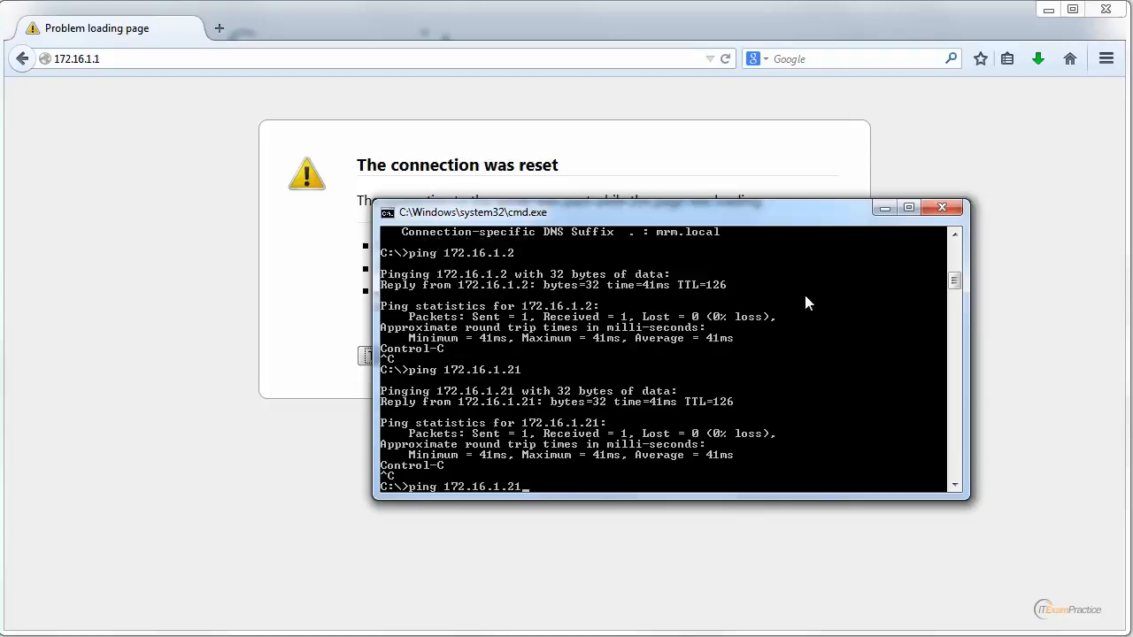
key(BackSpace)
key(BackSpace)
text(7)
key(Return)
key(ctrl+c)
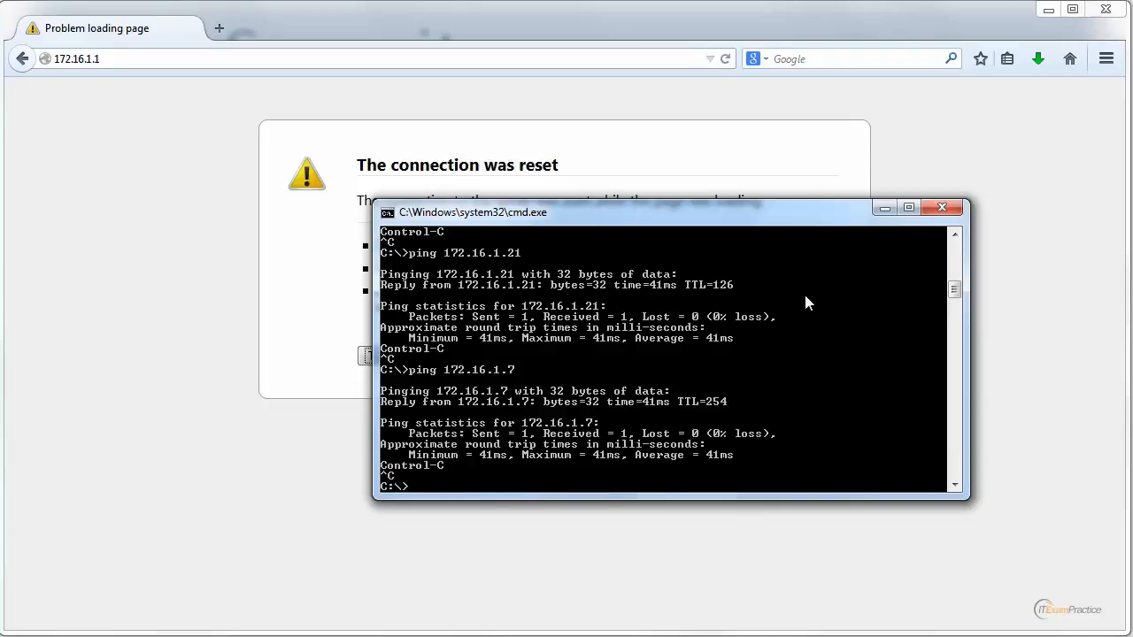
Step: Ping 172.16.1.1 and review the earlier adapter configuration in the console output
key(Up)
key(BackSpace)
text(172.16.1.1)
key(Return)
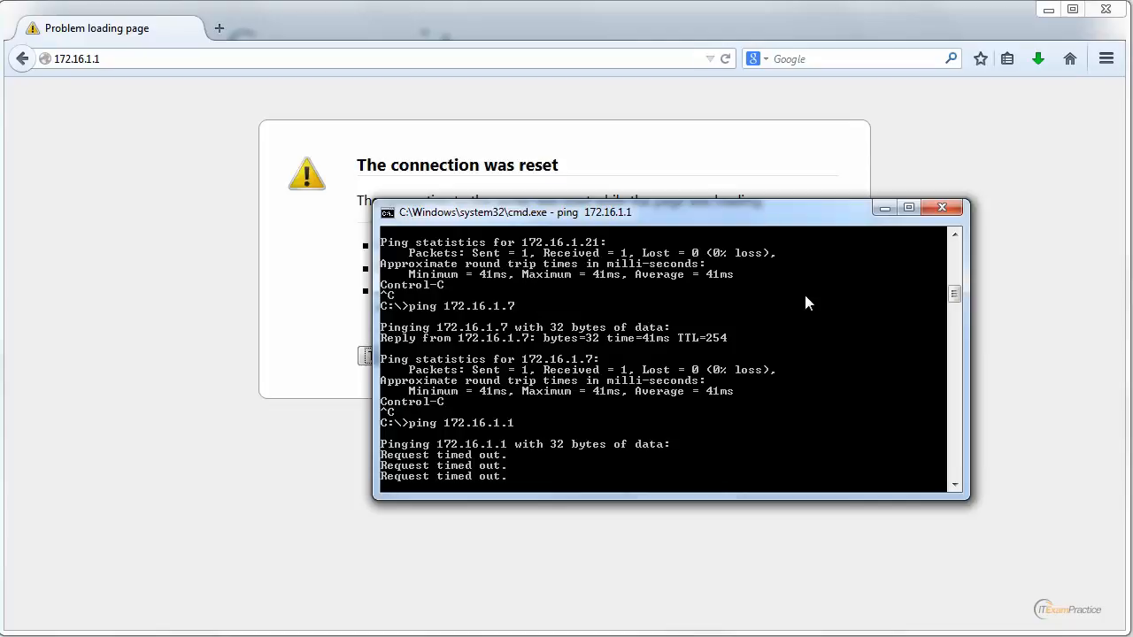
scroll(961, 257, up, 15)
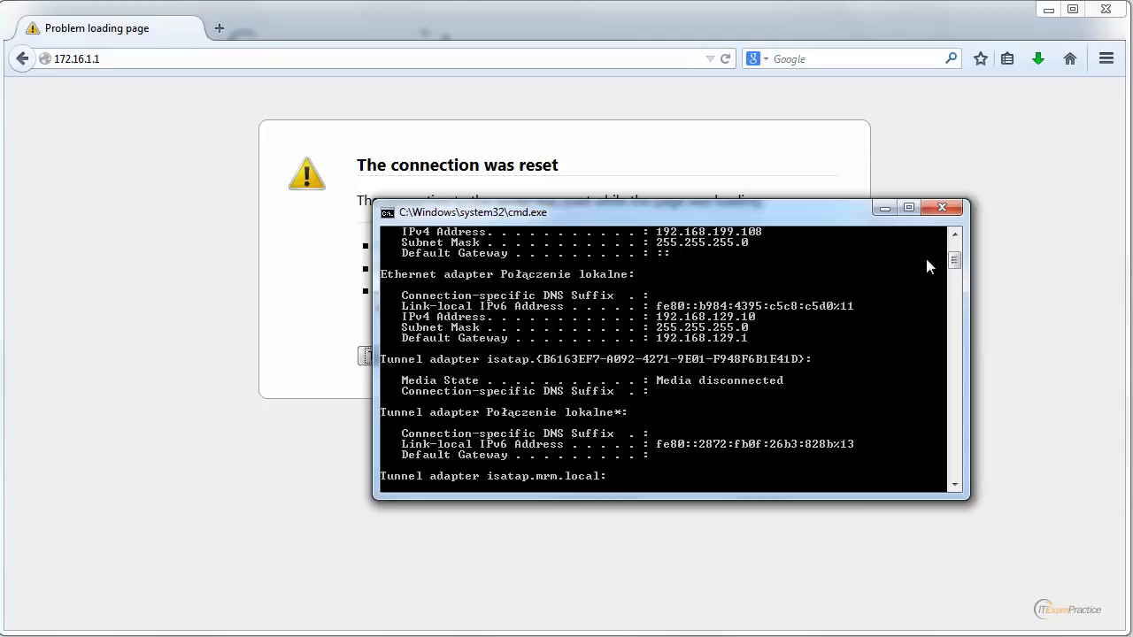
drag(953, 265, 954, 277)
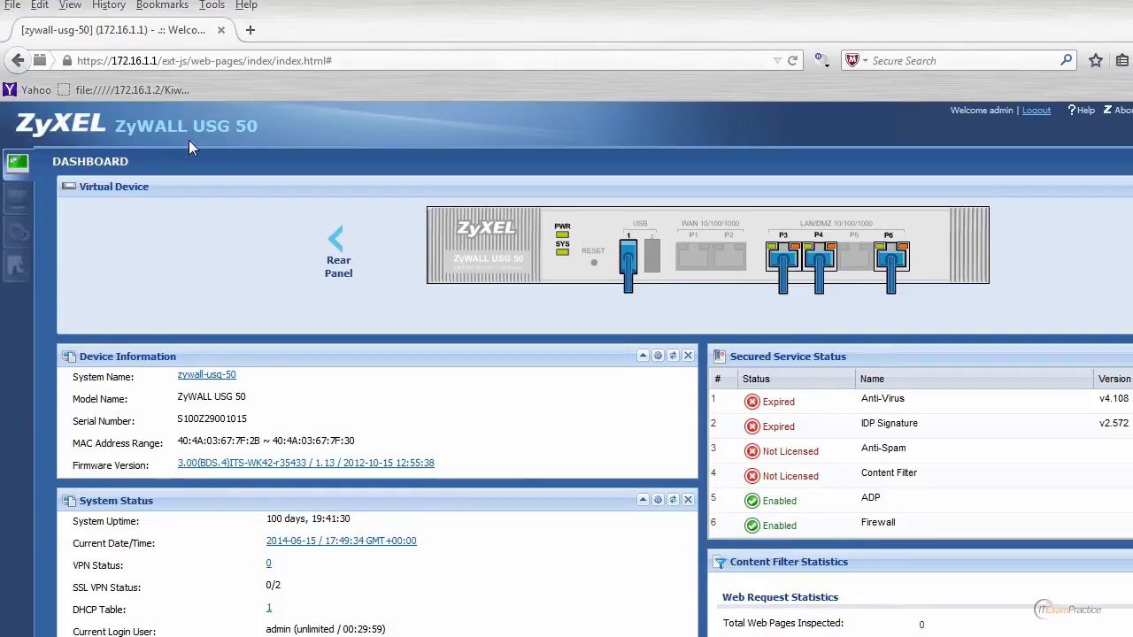
Step: Start adding an IPv4 static route in the ZyWALL's network routing configuration
click(24, 233)
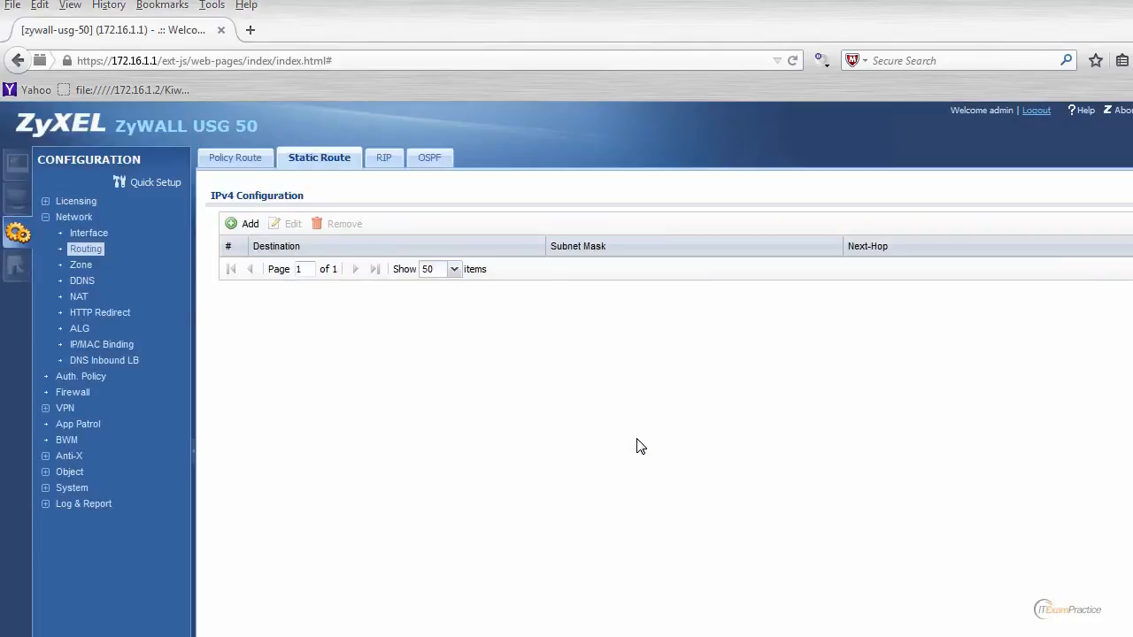
click(242, 227)
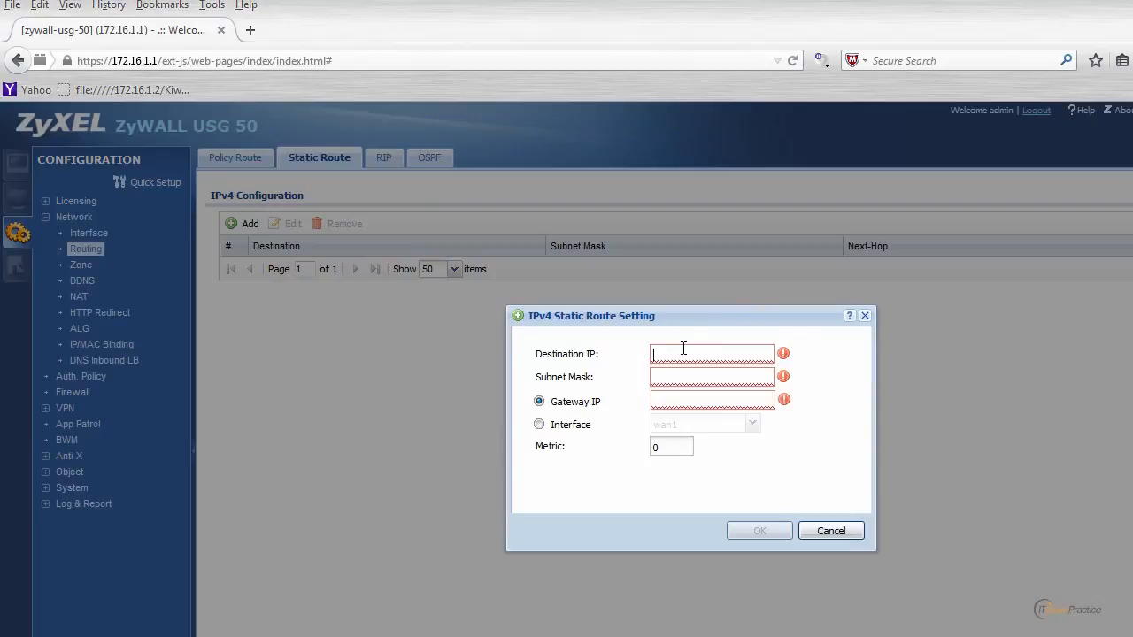
click(683, 349)
Step: Switch to Command Prompt and copy the 192.168.199 portion of the mrm.local adapter's IPv4 address
key(alt+Tab)
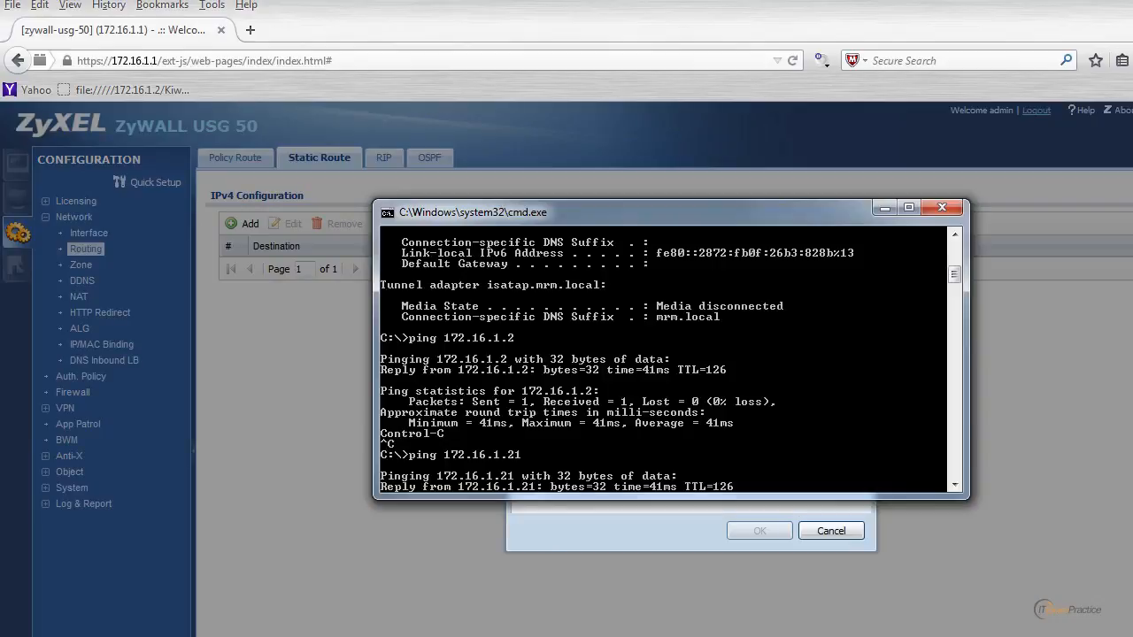
click(952, 260)
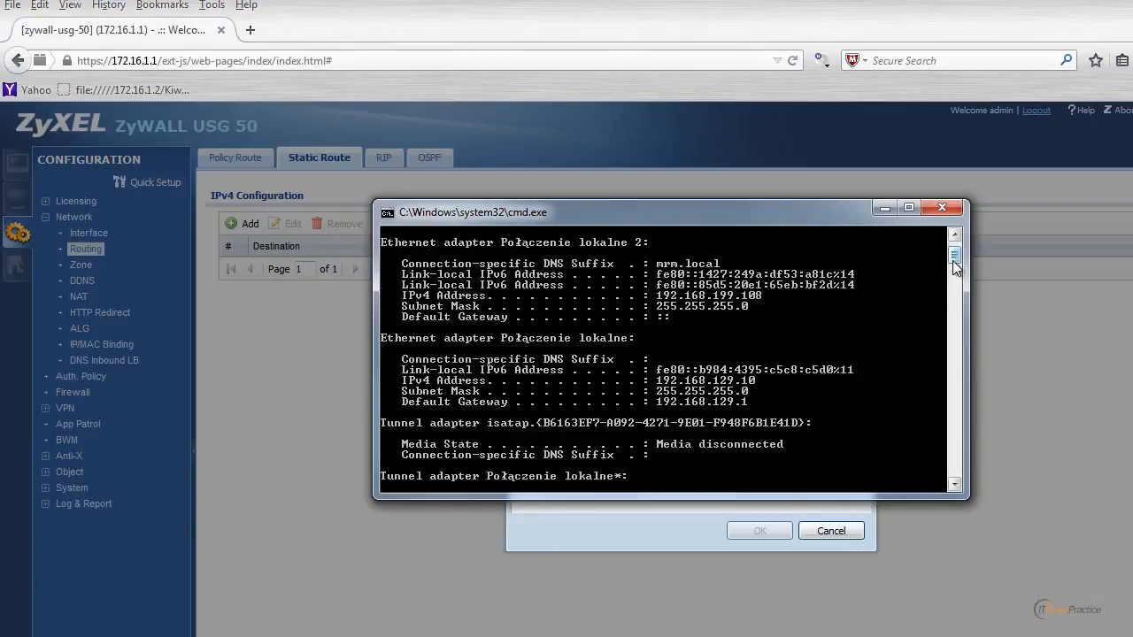
right_click(720, 306)
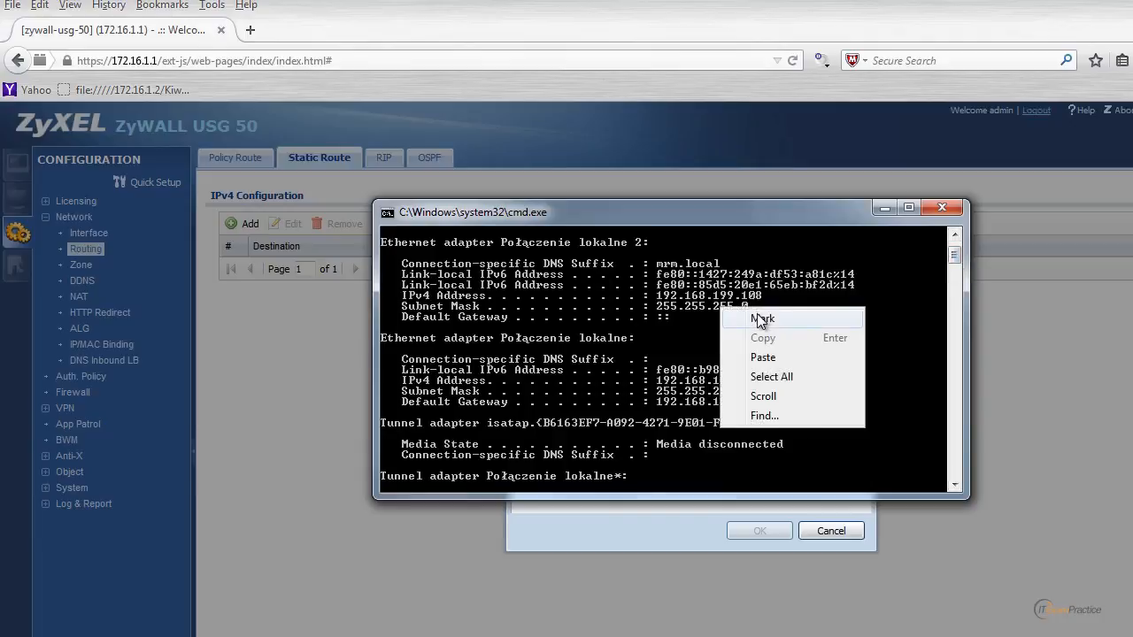
click(759, 319)
drag(657, 296, 734, 302)
key(Return)
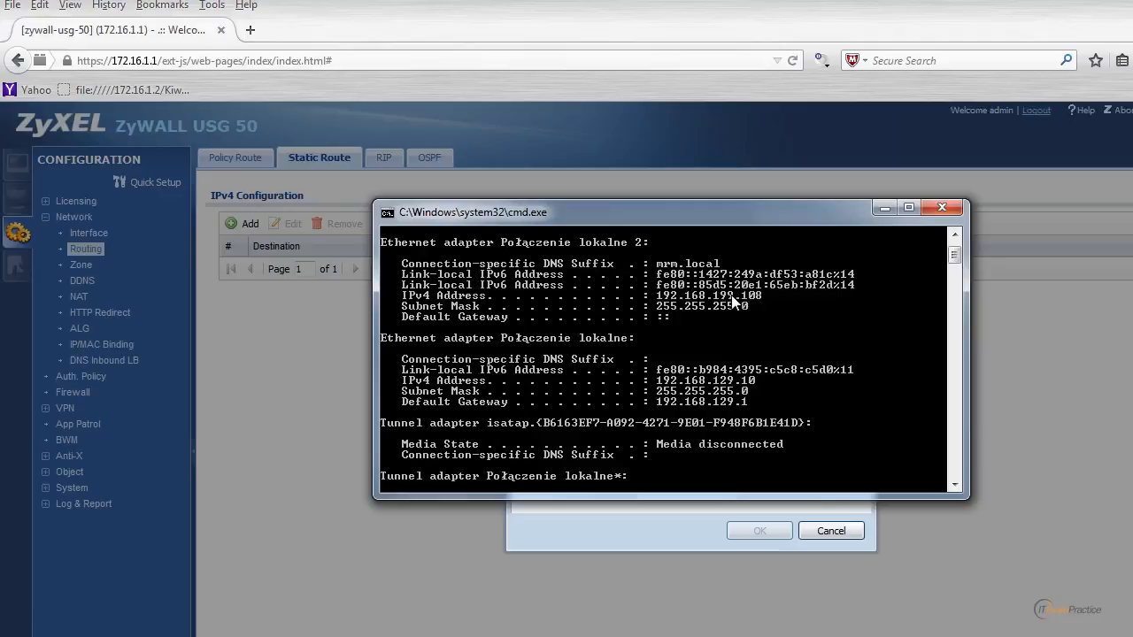
Step: Paste the copied network portion into the static route's destination IP and complete it as 192.168.199.0
click(654, 534)
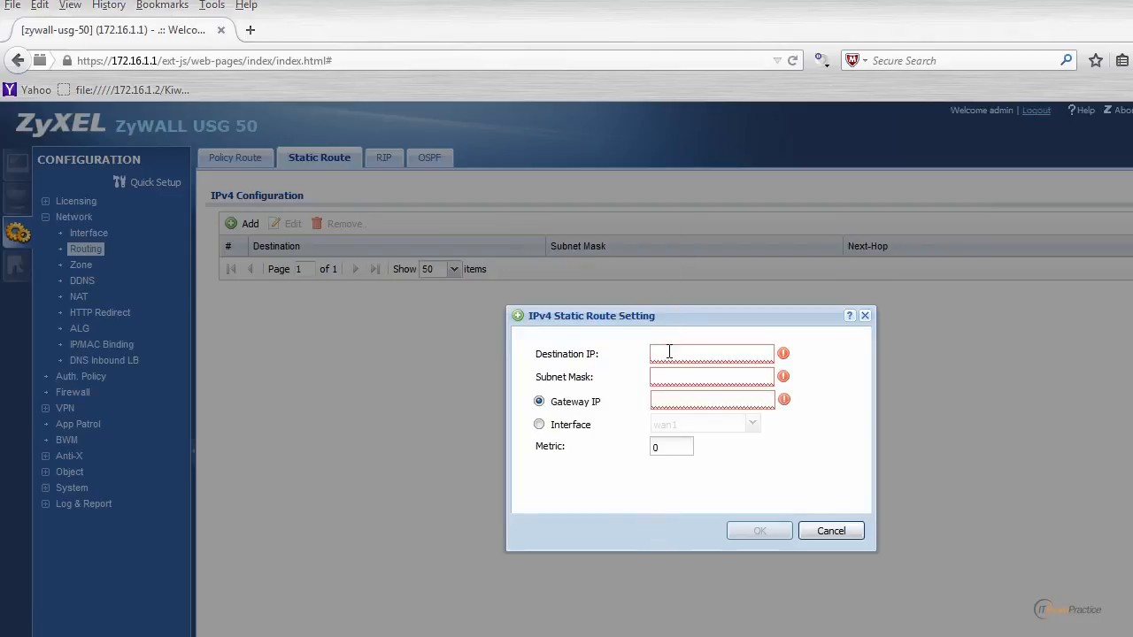
right_click(671, 352)
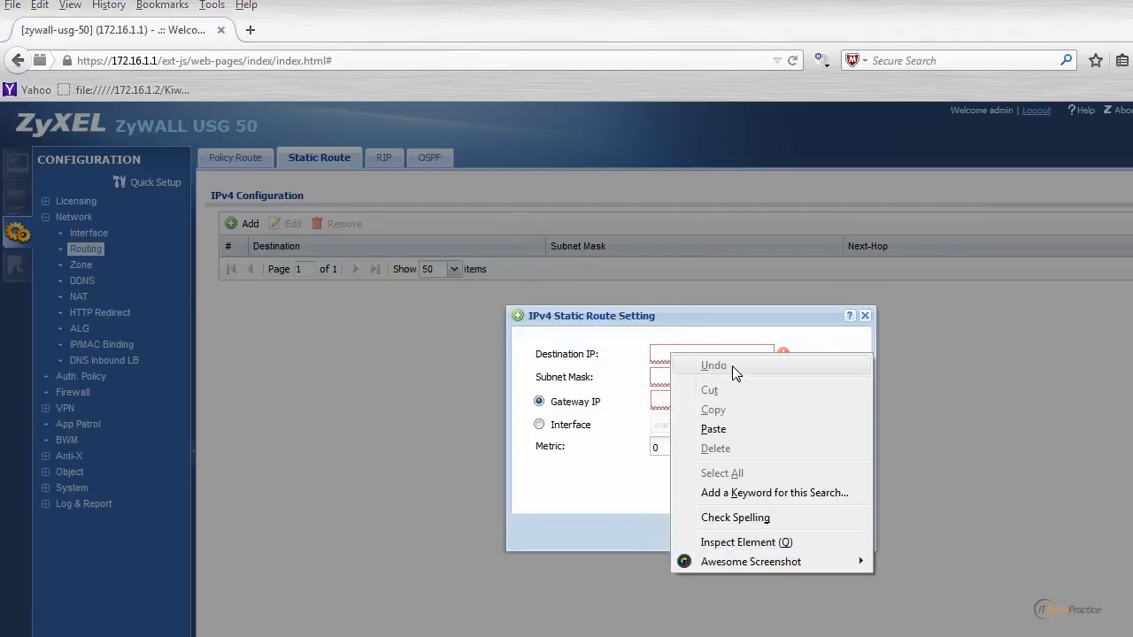
click(713, 429)
text(.0)
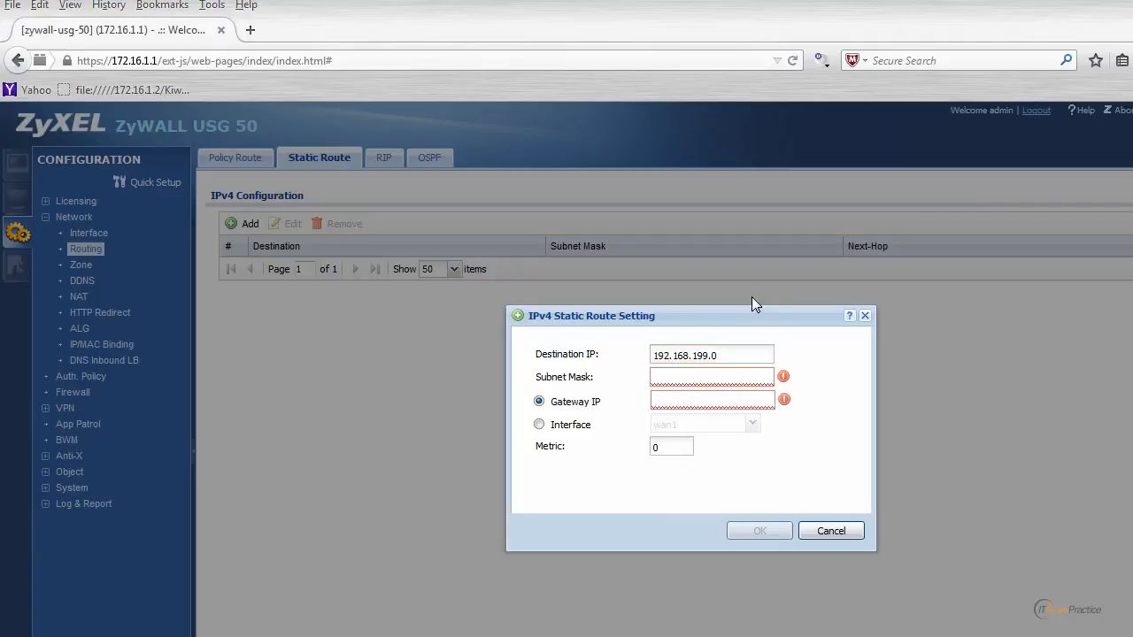
text(255.255.255.0)
Step: Set the static route's subnet mask to 255.255.255.0 and move on to the gateway IP
key(Tab)
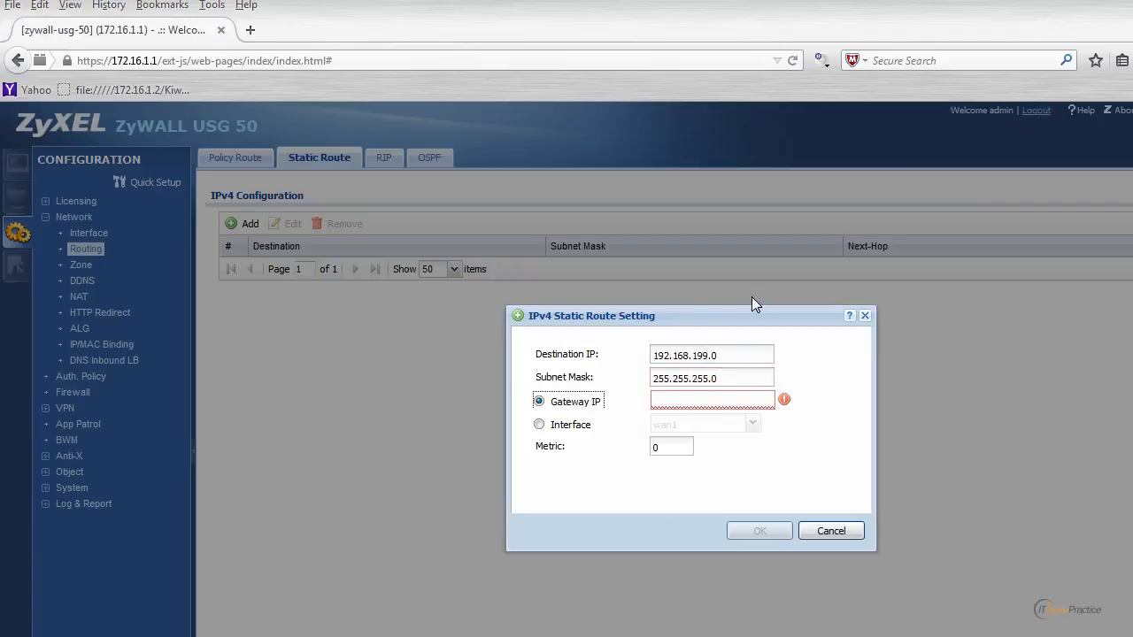
key(Tab)
Step: Switch to Command Prompt, clear its output and try to open a Telnet session to 172.16.1.5
key(alt+Tab)
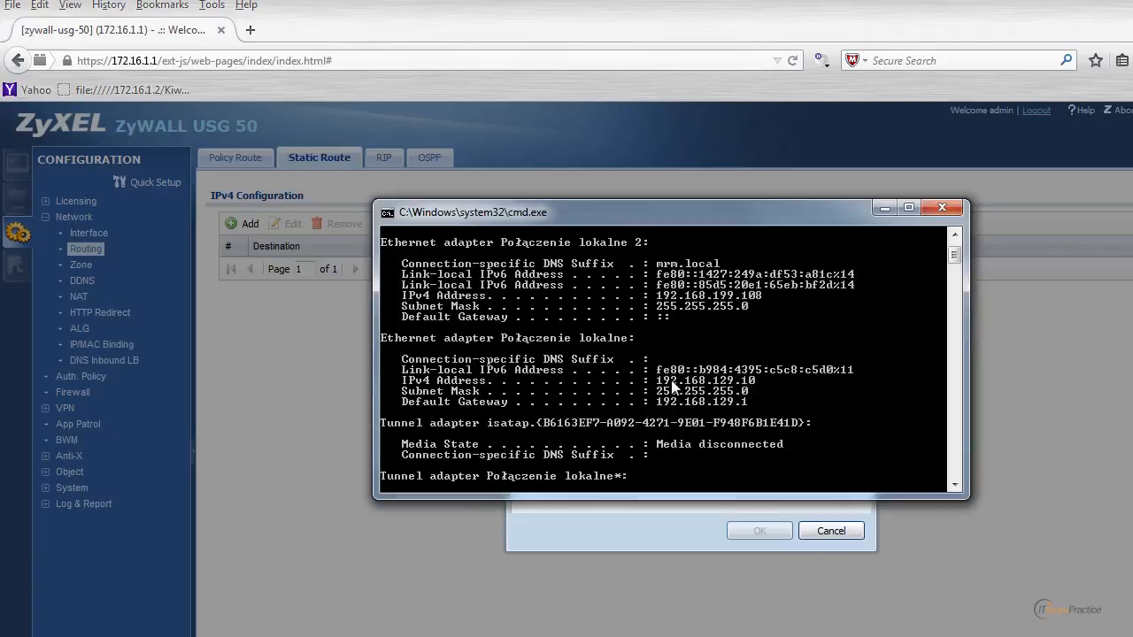
text(cls)
key(Return)
text(te)
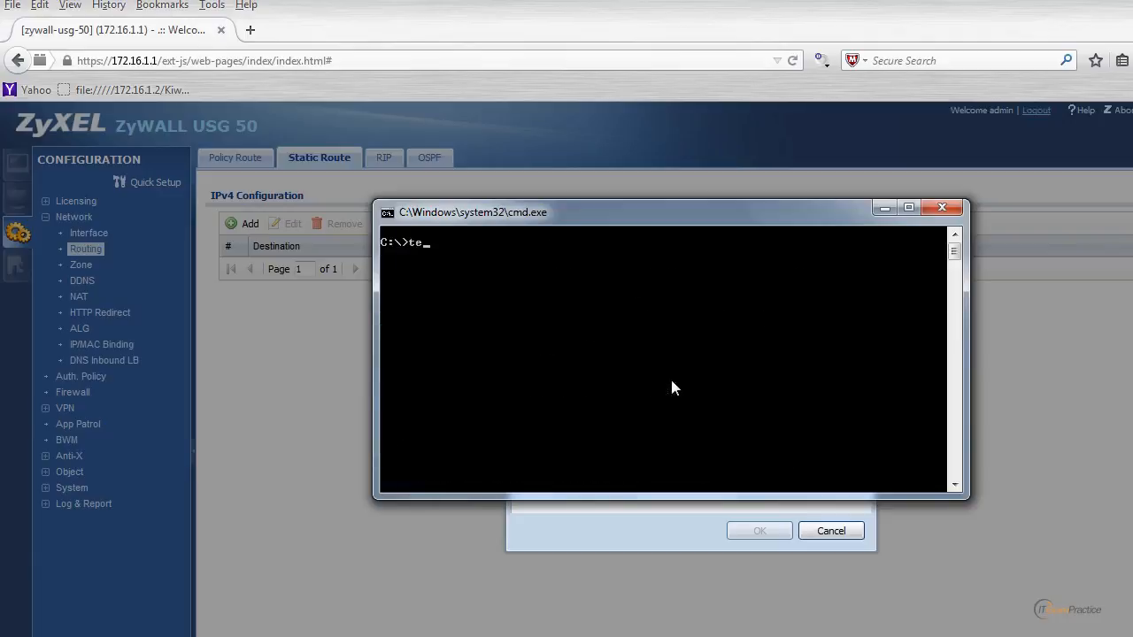
text(lnet 172.16.1.5)
key(Return)
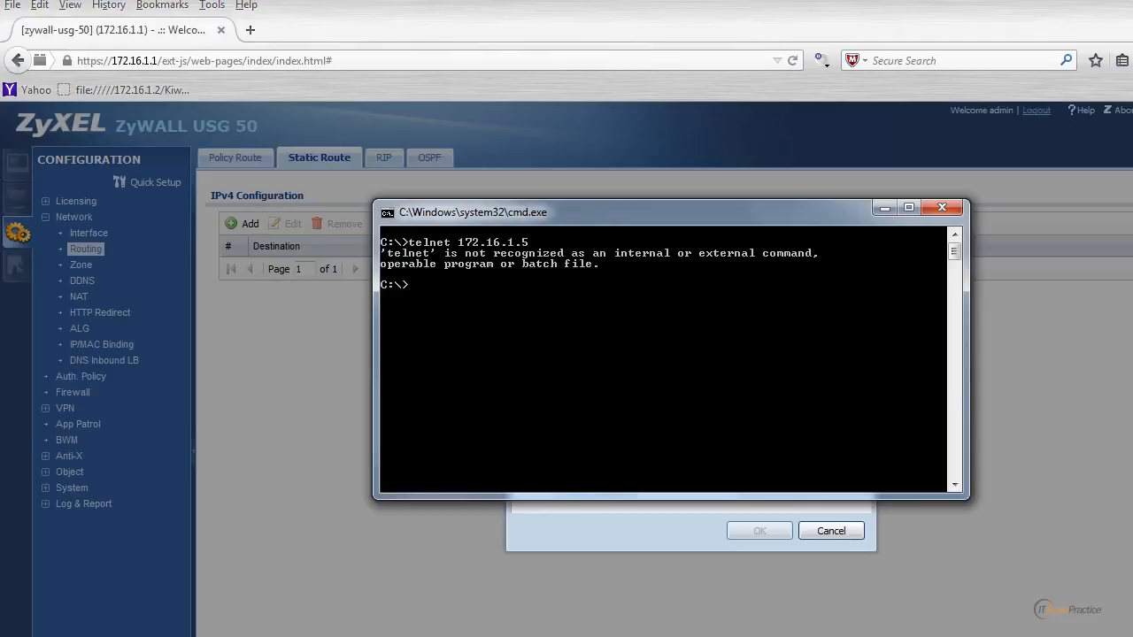
Step: Turn on the Telnet Client in Windows Features through the Control Panel's program settings
key(super)
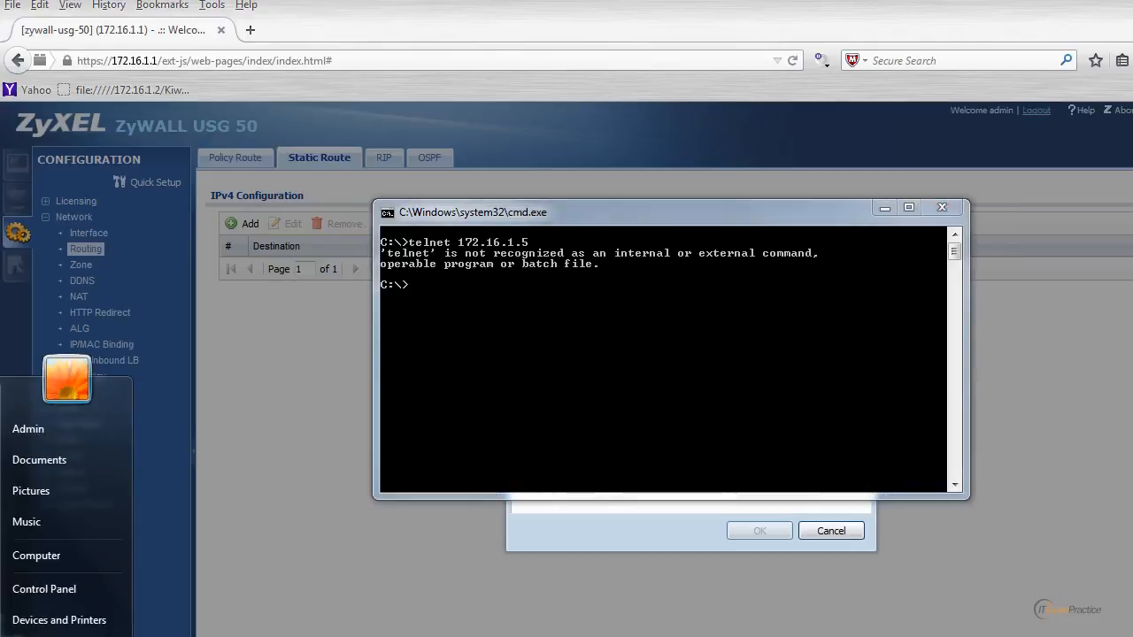
click(55, 580)
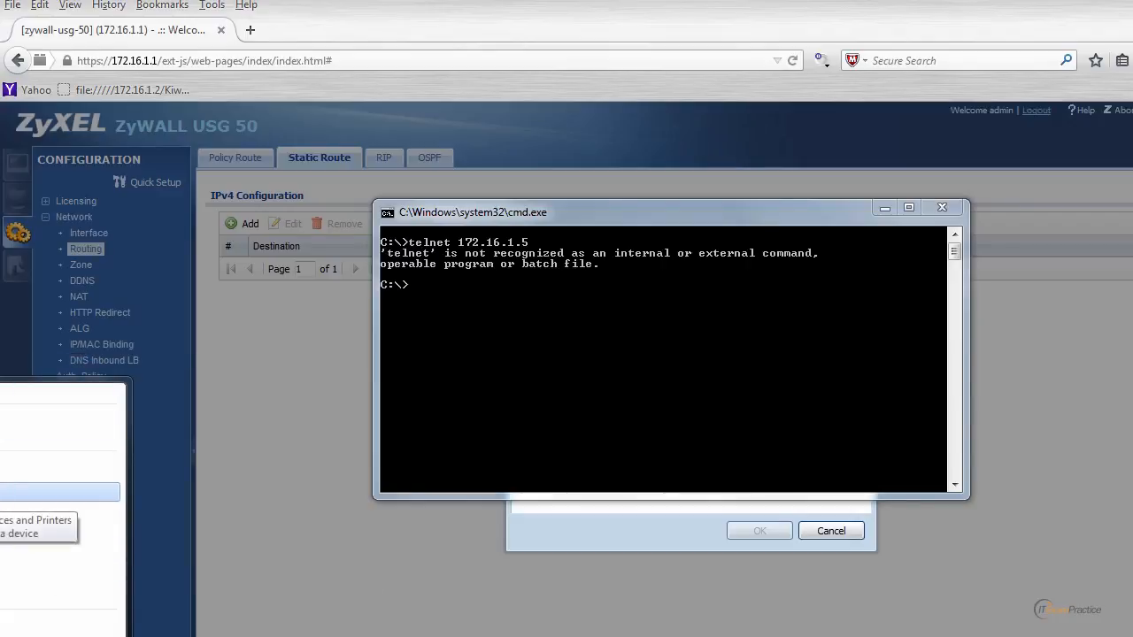
text(ogr)
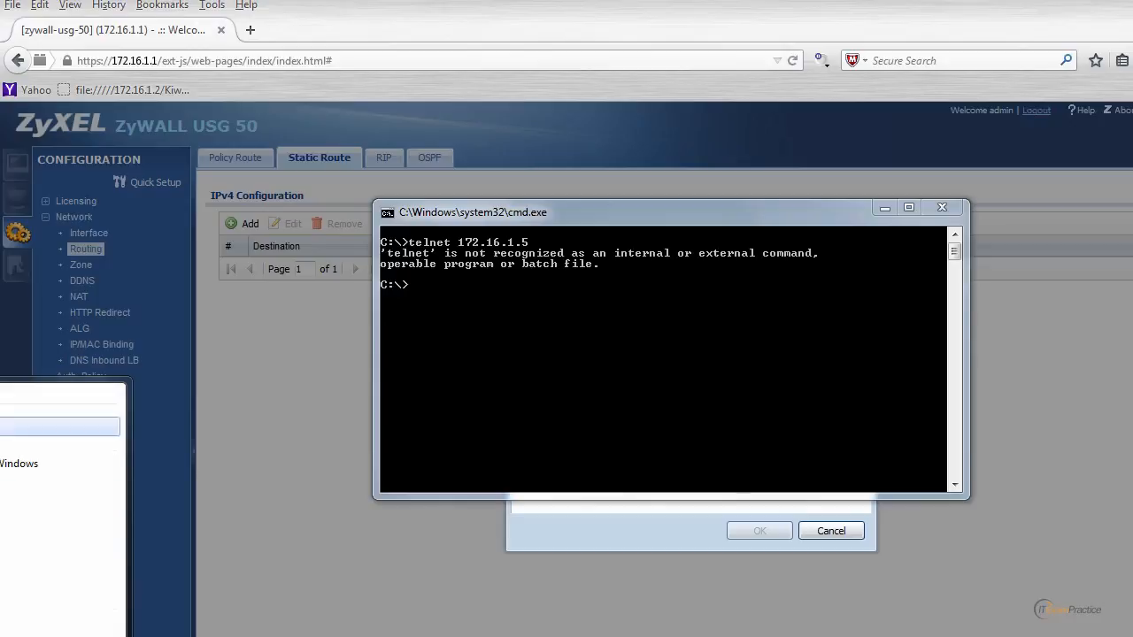
key(Return)
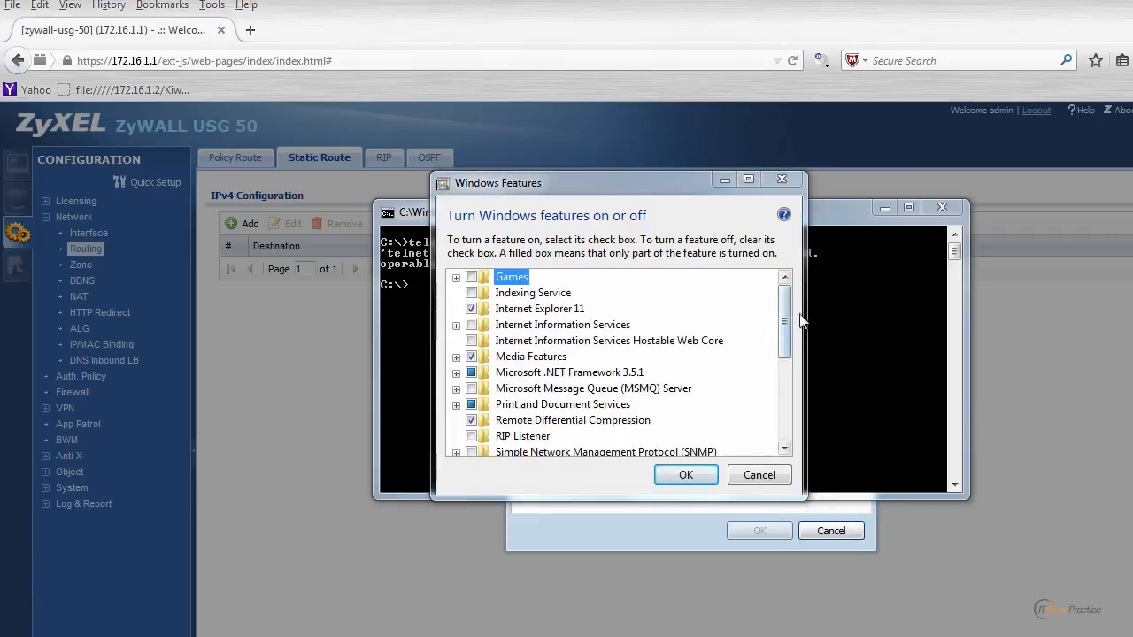
drag(784, 313, 681, 374)
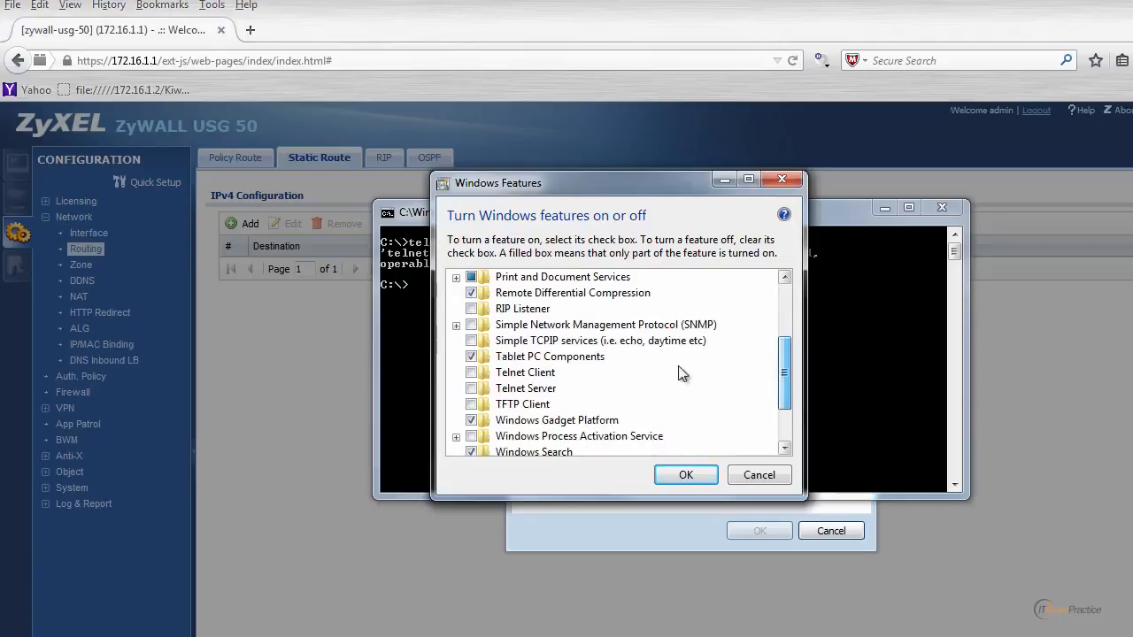
click(472, 373)
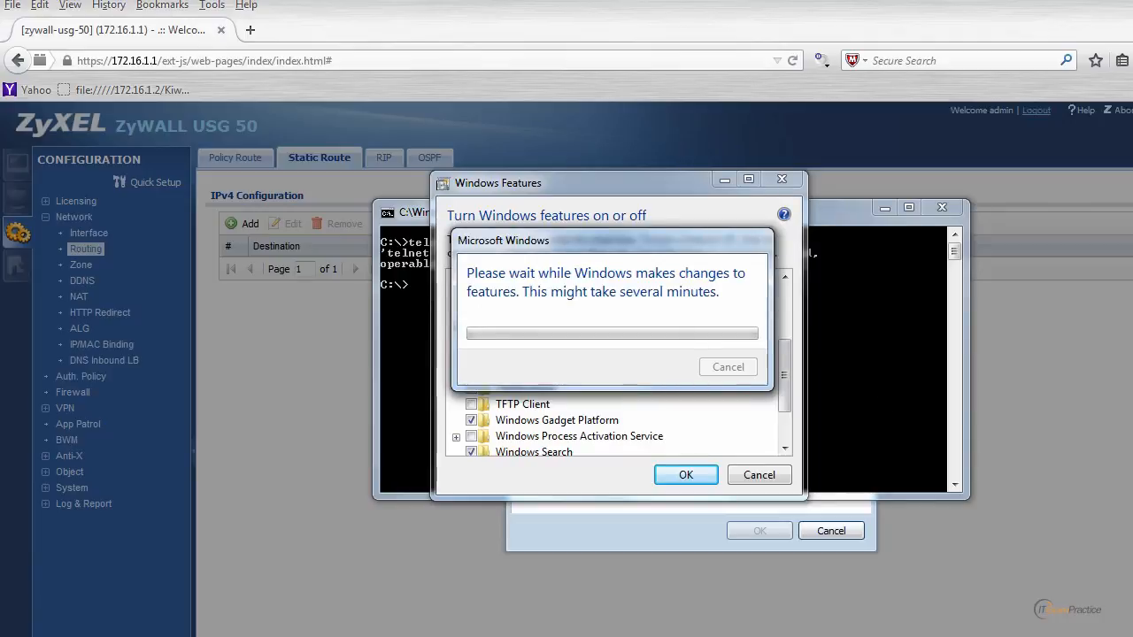
Step: Rerun the Telnet connection to 172.16.1.5 and log in as admin with the account password
key(Up)
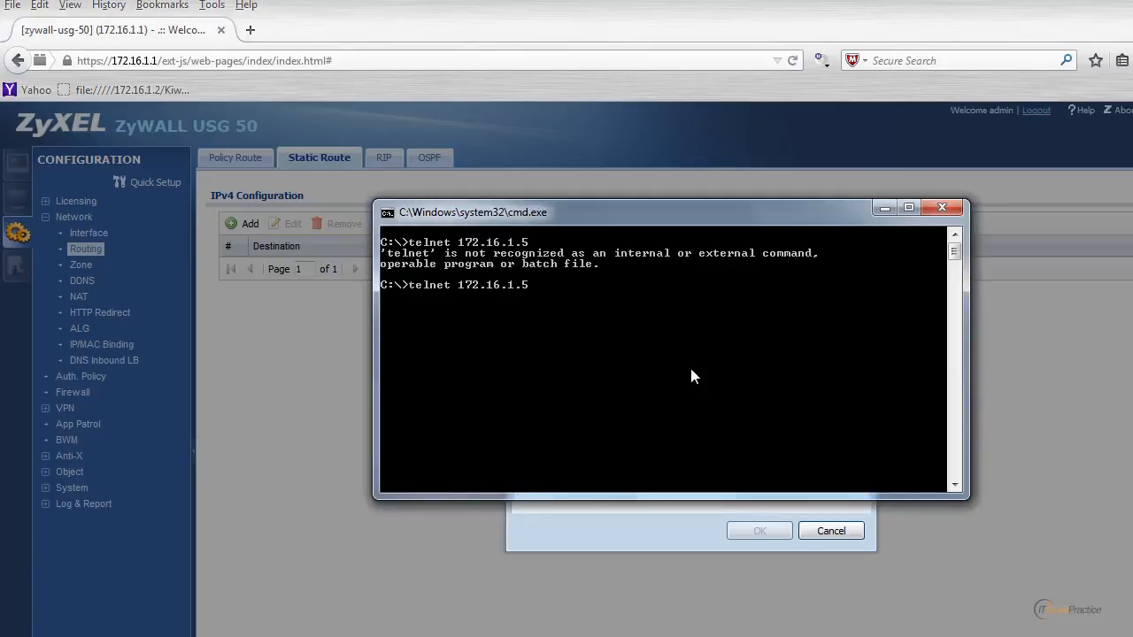
key(Return)
text(admin)
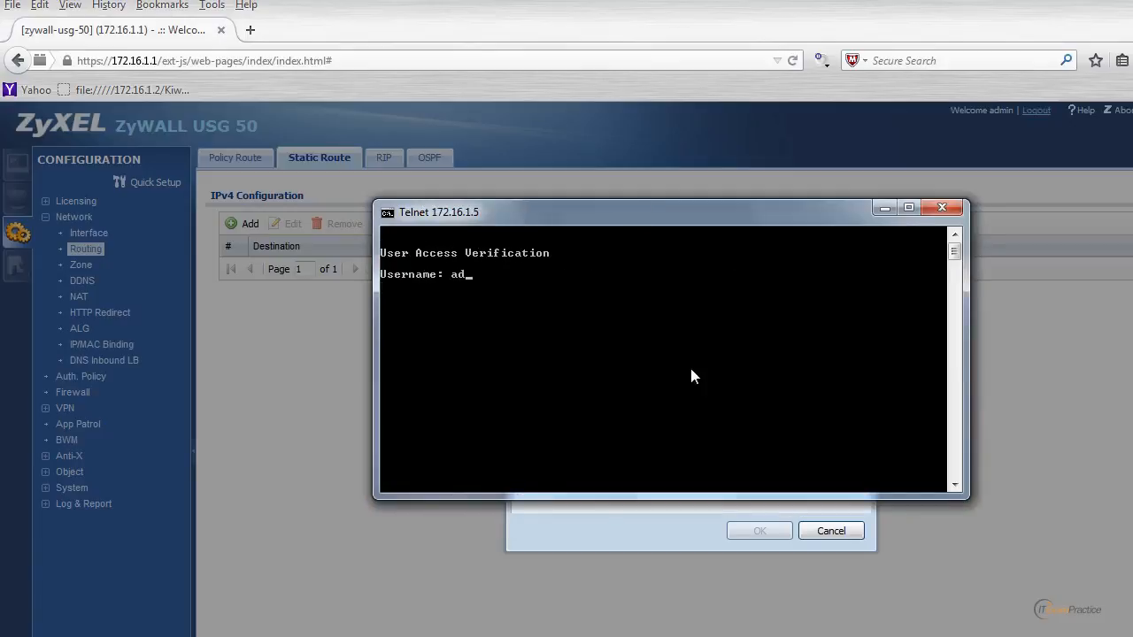
key(Return)
key(Return)
Step: Display the core switch's routing table and standby details with "sh ip route" and "sh stand", and close the Telnet session
key(Return)
key(Return)
key(Return)
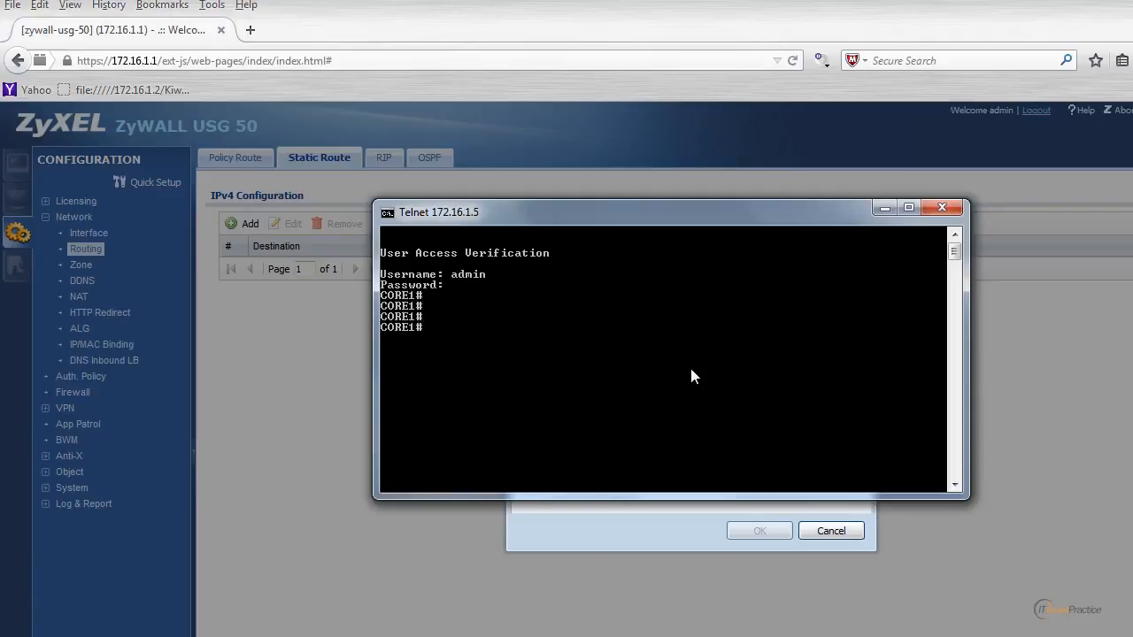
text(sh ip route)
key(Return)
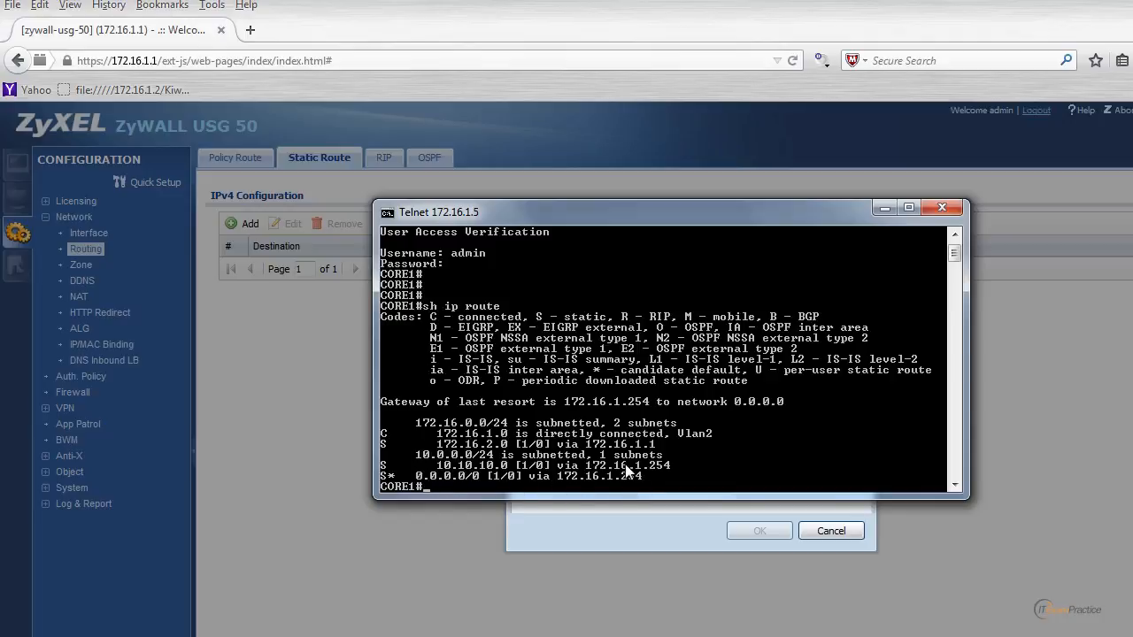
text(sh stand)
key(Return)
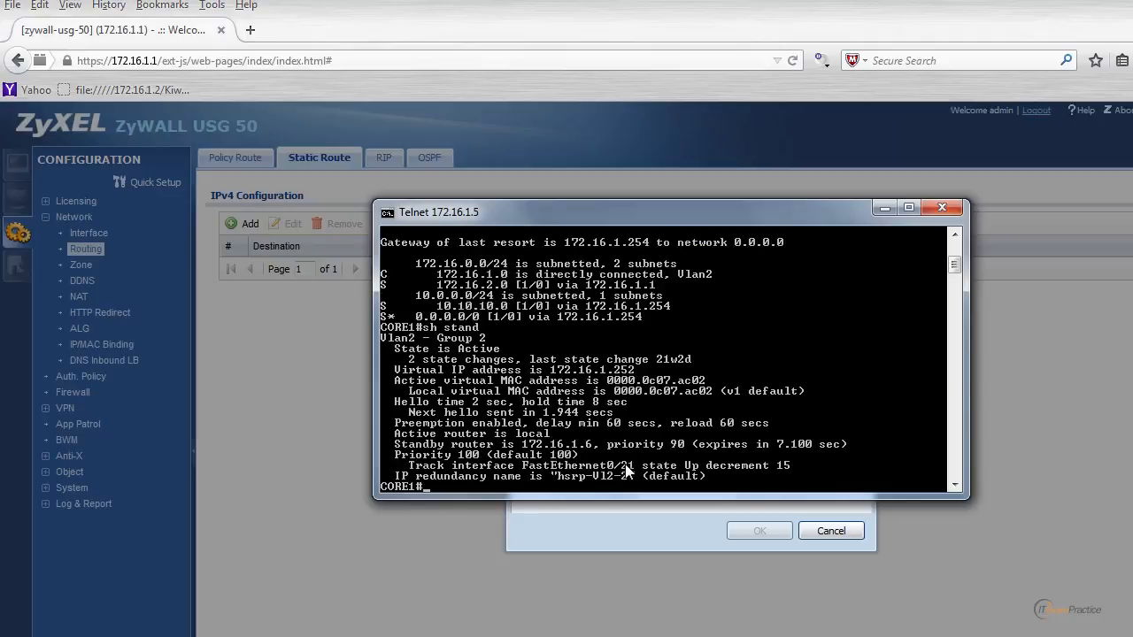
text(exi)
key(Return)
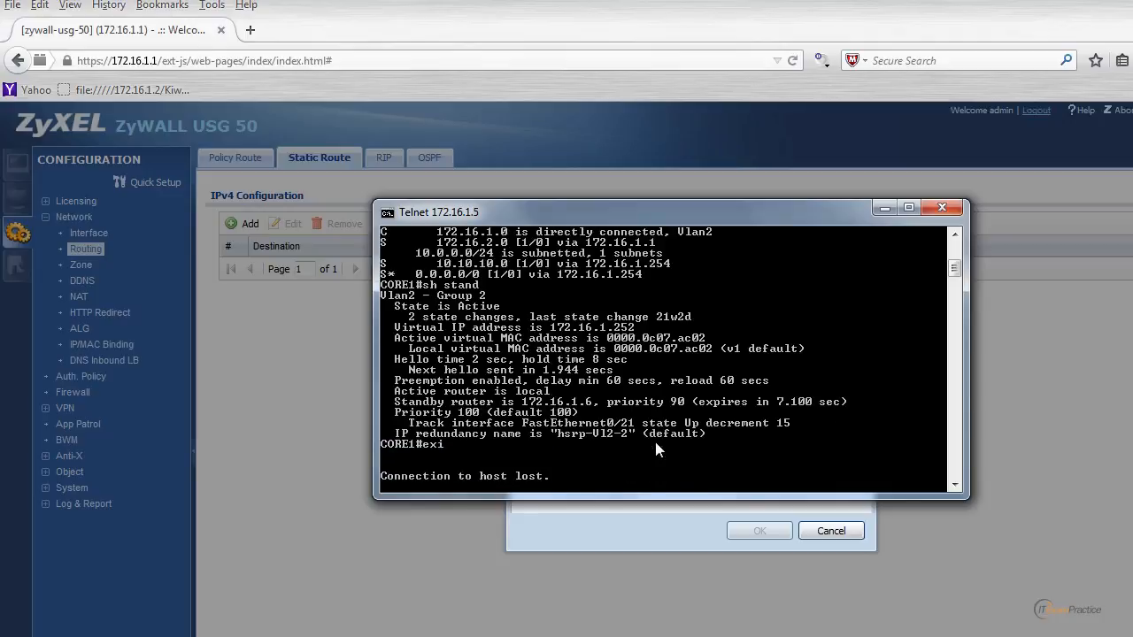
click(942, 207)
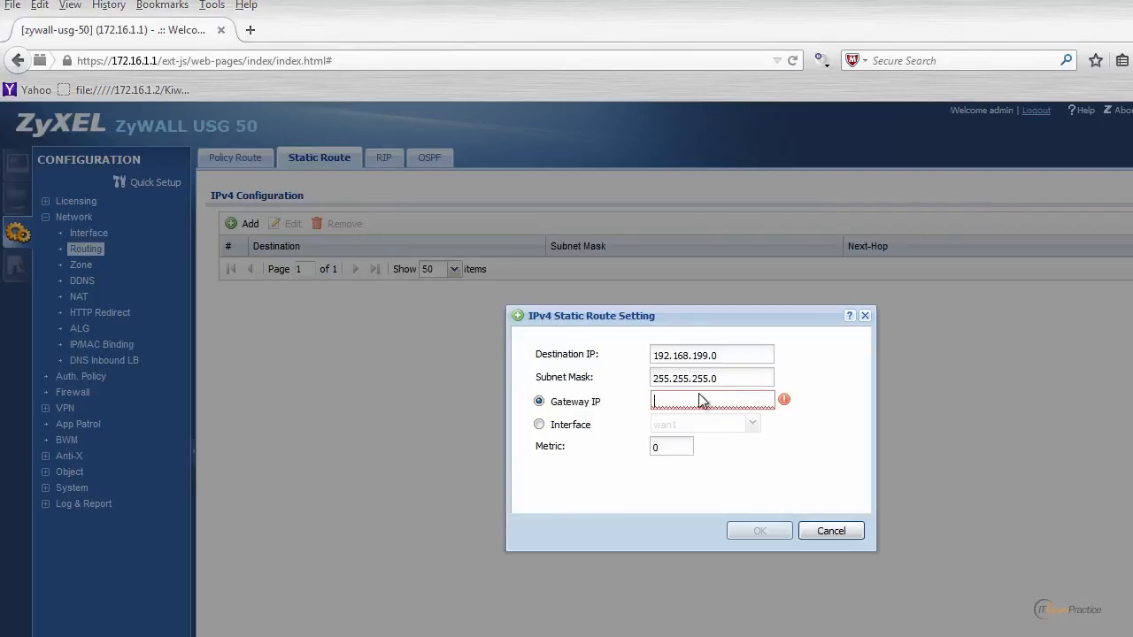
Step: Set the static route's gateway IP to 172.16.1.252 and save the route
click(707, 401)
text(172.16.1.252)
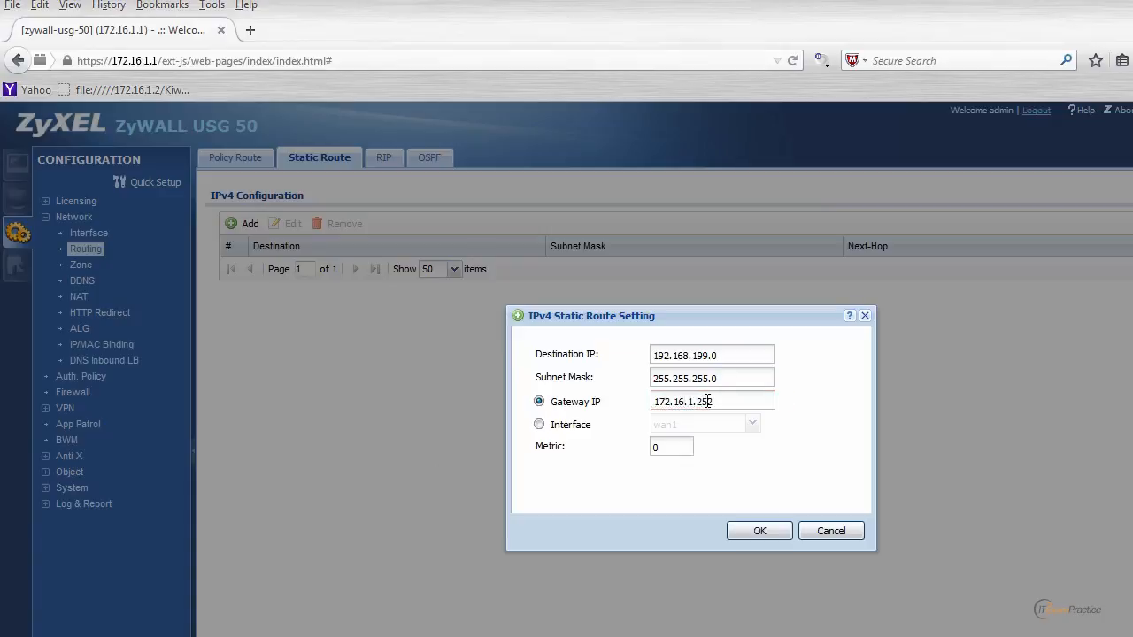
click(761, 531)
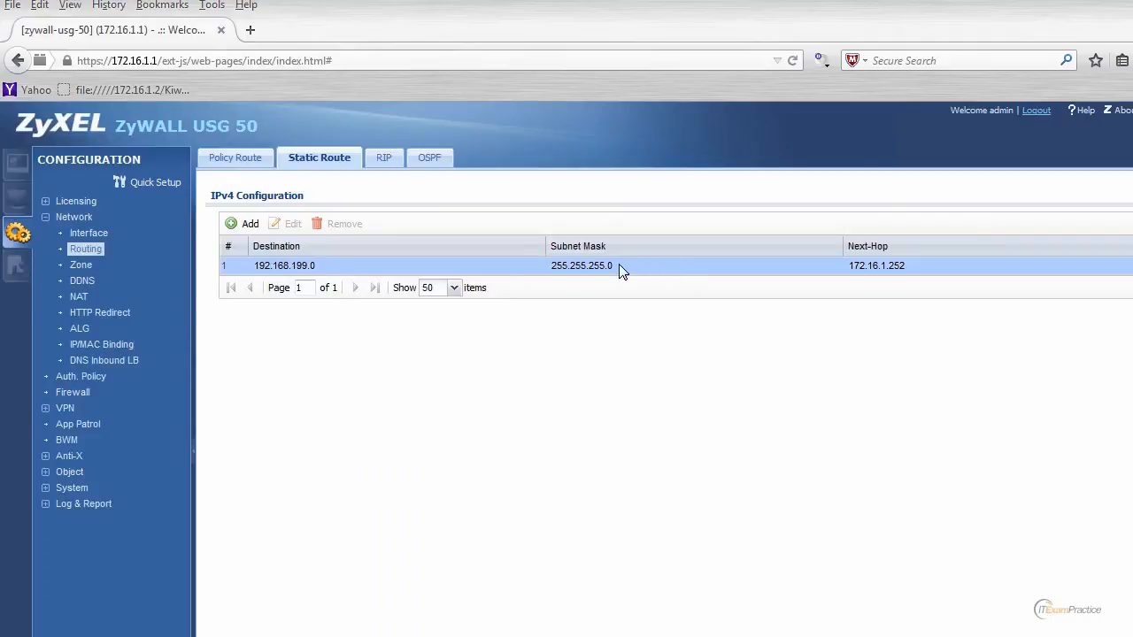
Step: Look over the policy route list and return to the static routes
click(247, 154)
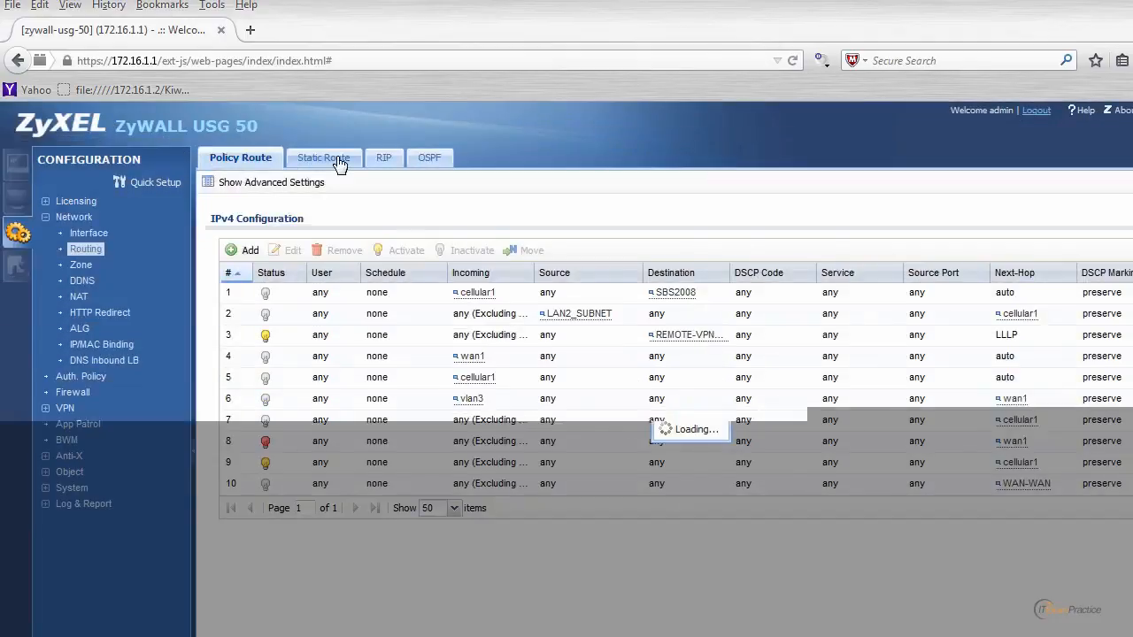
click(340, 162)
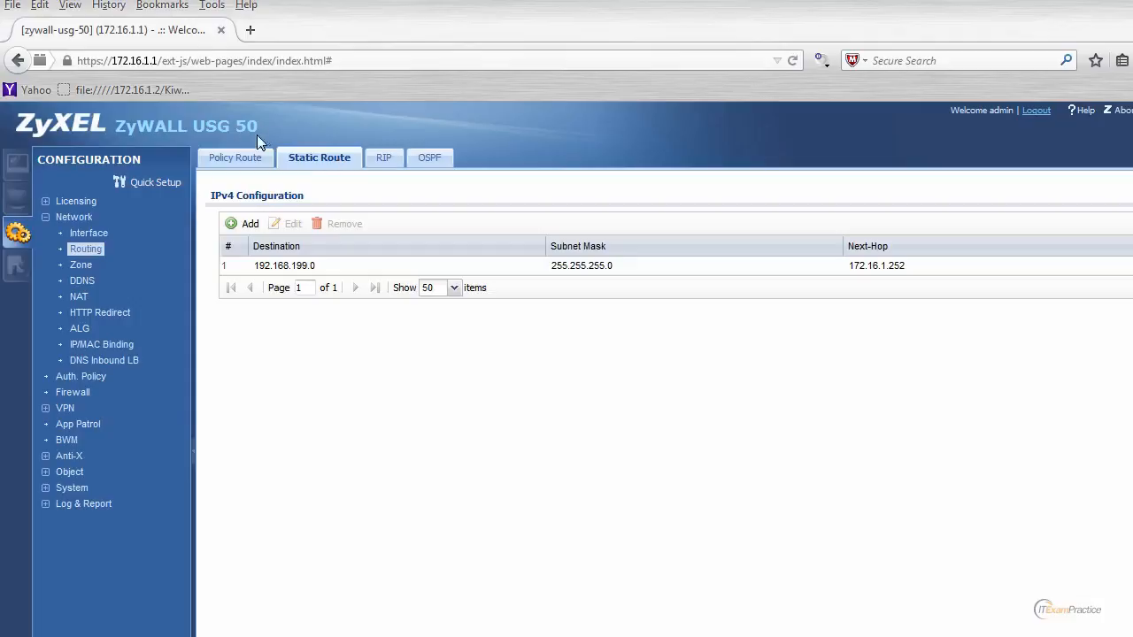
drag(116, 126, 259, 123)
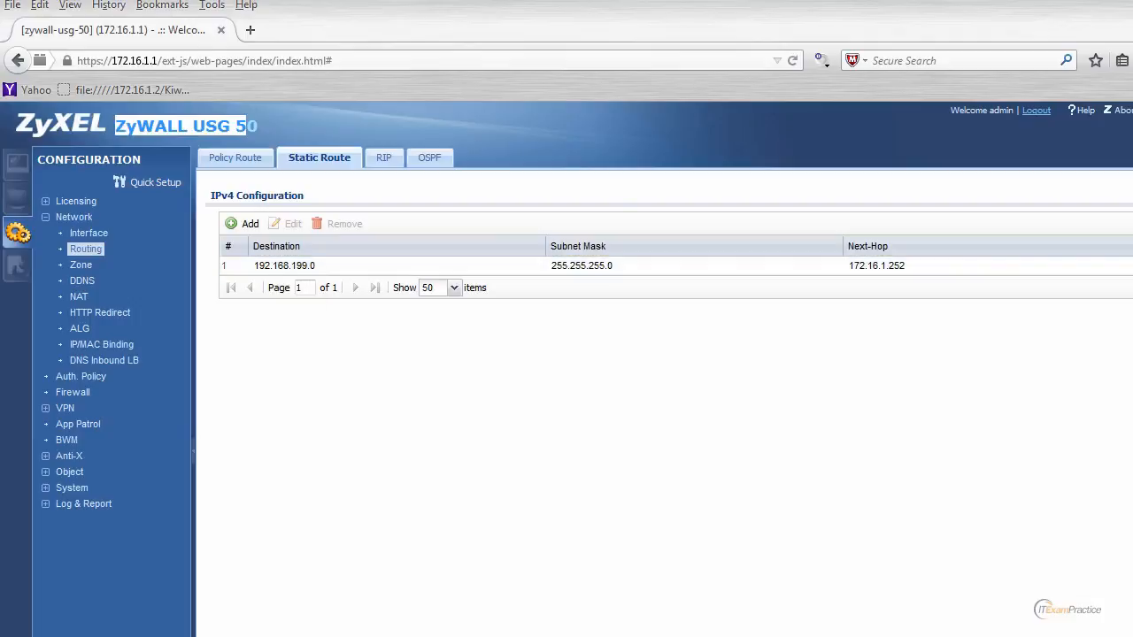
Step: Open a Command Prompt, ping 172.16.1.1 to test connectivity, stop the ping and close the window
key(super)
text(cmd)
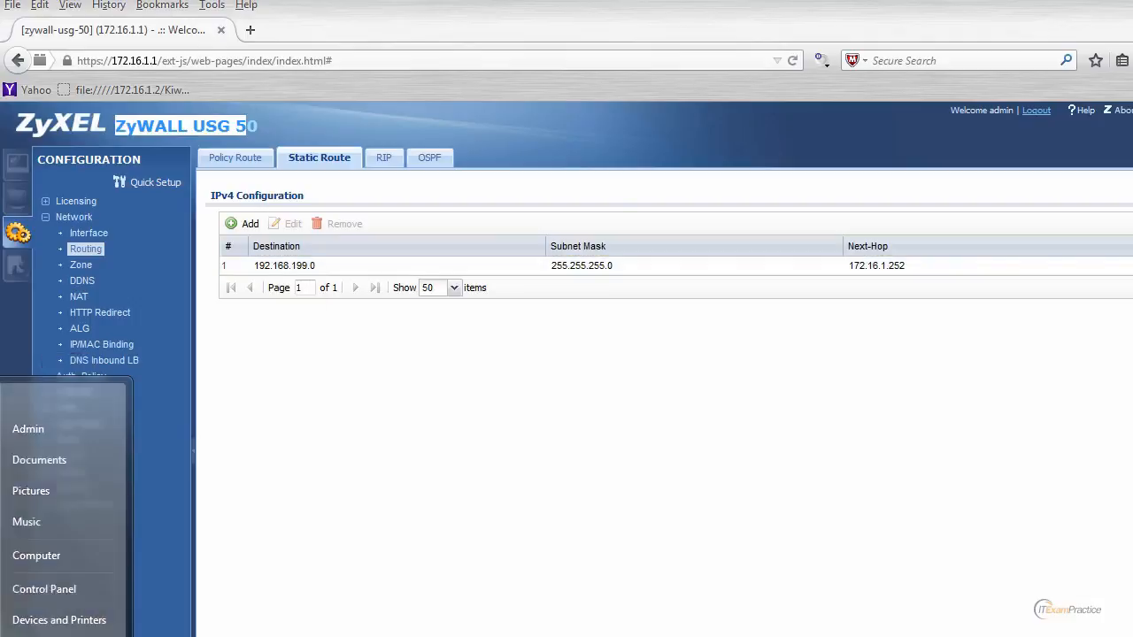
key(Return)
text(p)
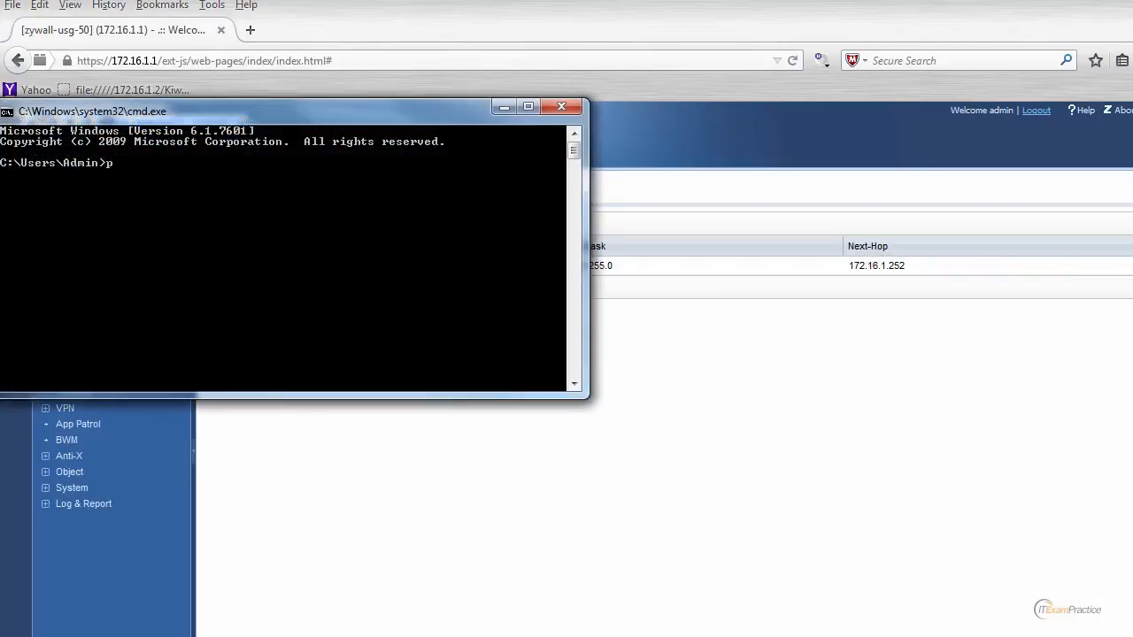
text(ing 172.16.1.1)
key(Return)
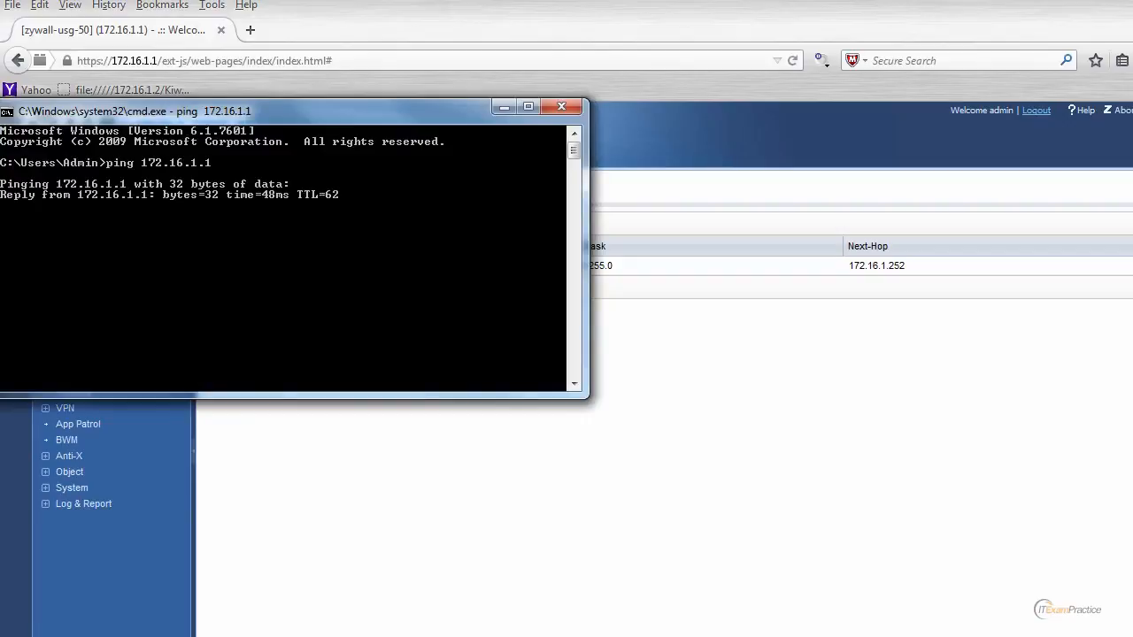
key(ctrl+c)
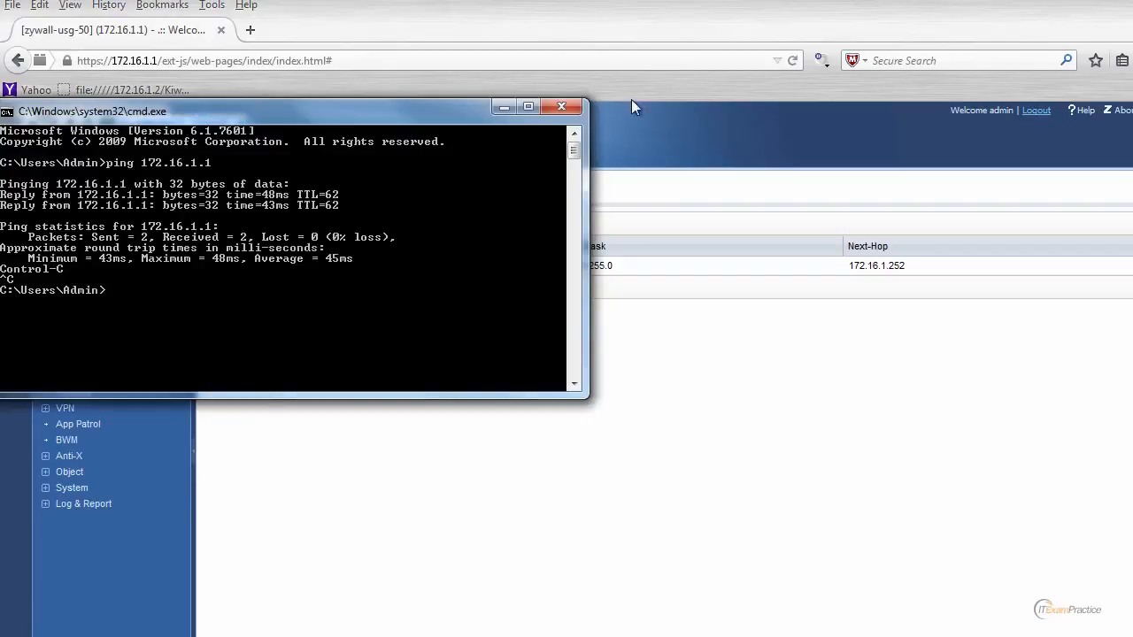
click(561, 106)
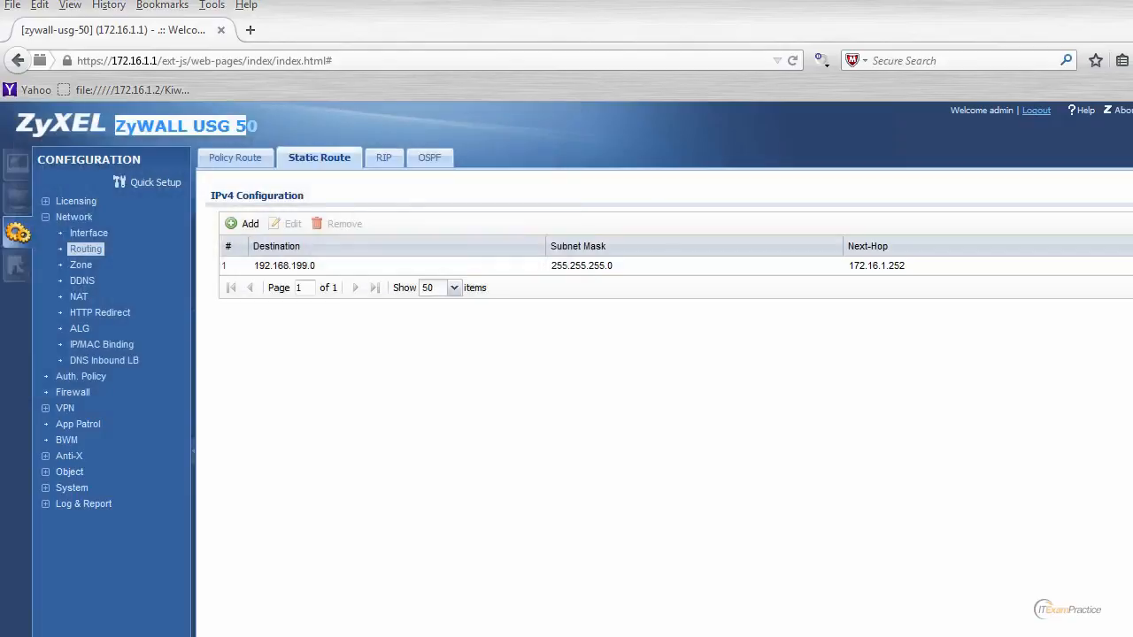
Step: Log out of the ZyWALL and reload 172.16.1.1 in the other Firefox window that shows the connection error
click(1037, 110)
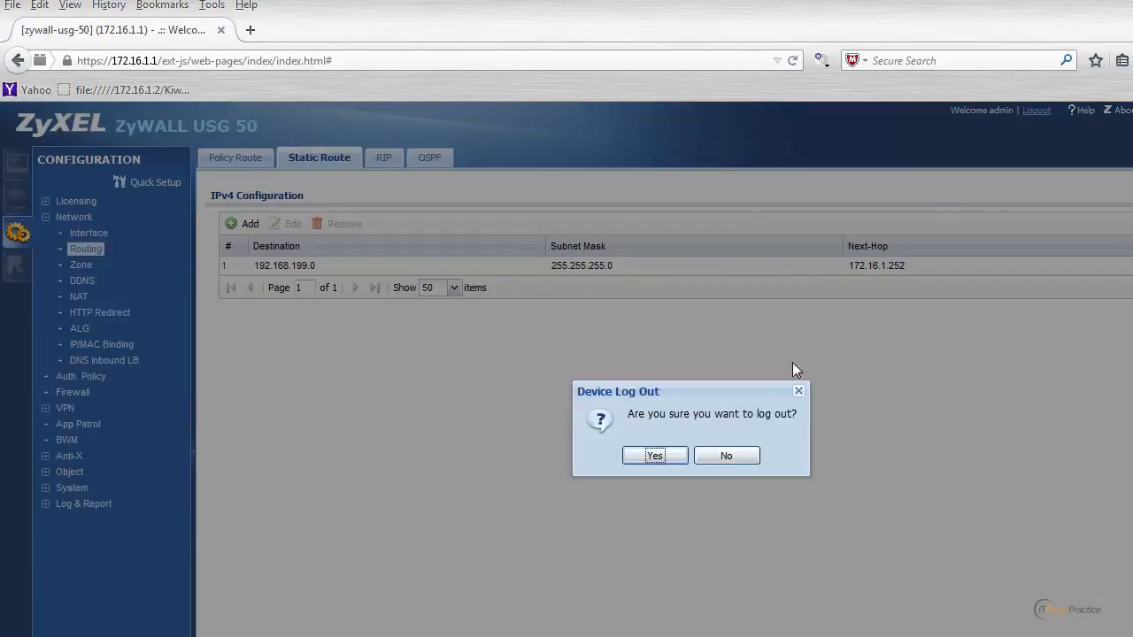
click(668, 458)
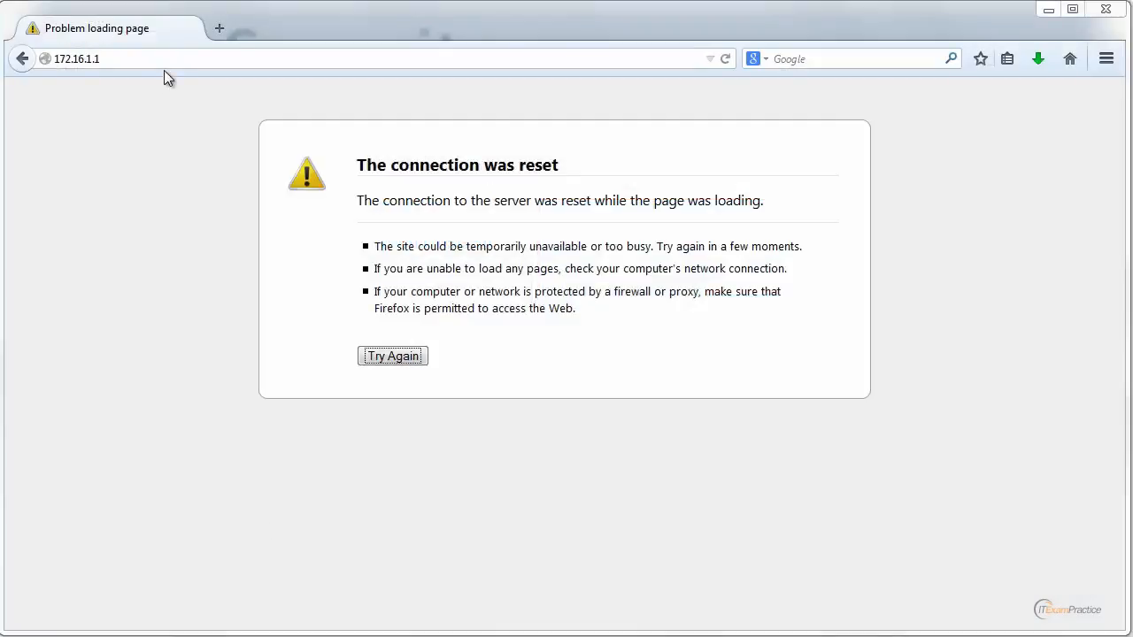
key(Return)
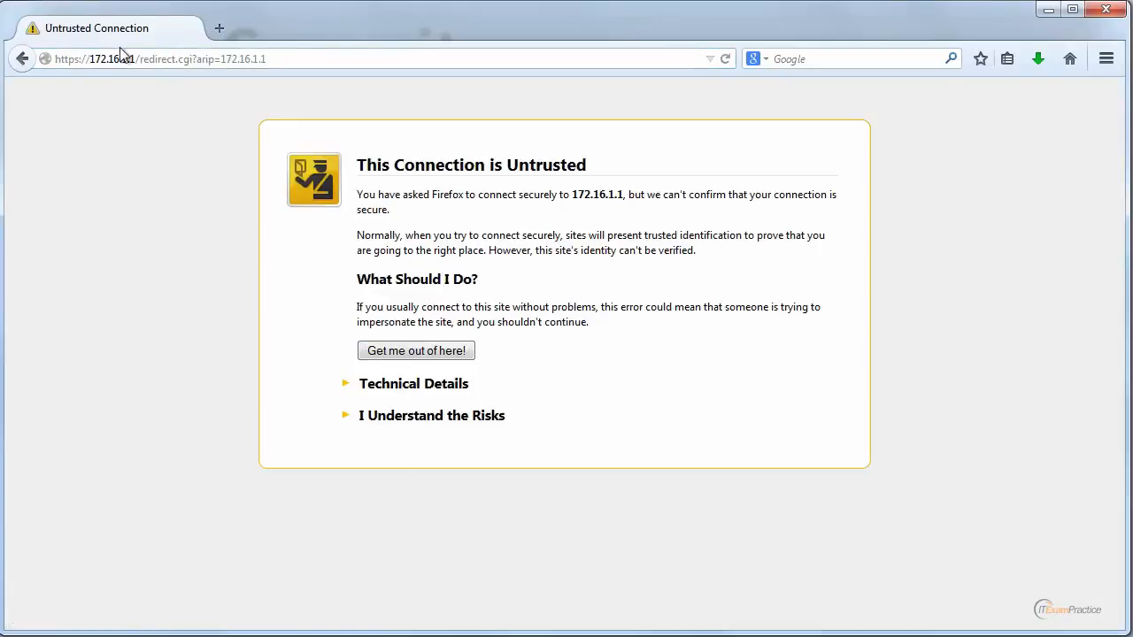
Step: Accept the risks of the untrusted connection and add a security exception for 172.16.1.1
click(85, 59)
click(414, 420)
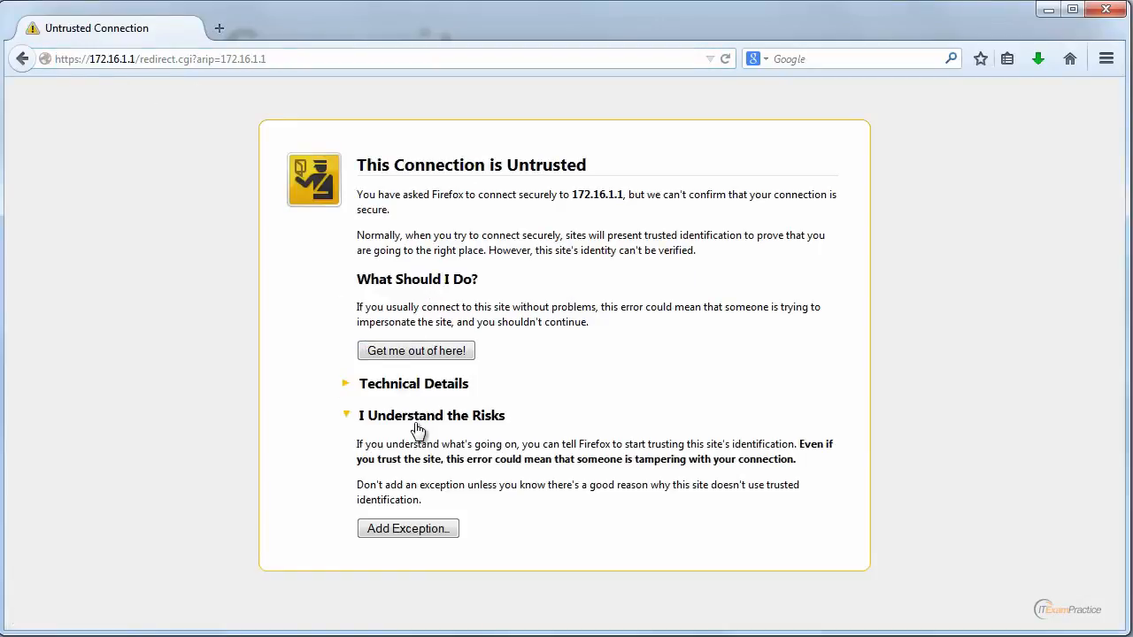
click(406, 530)
click(586, 507)
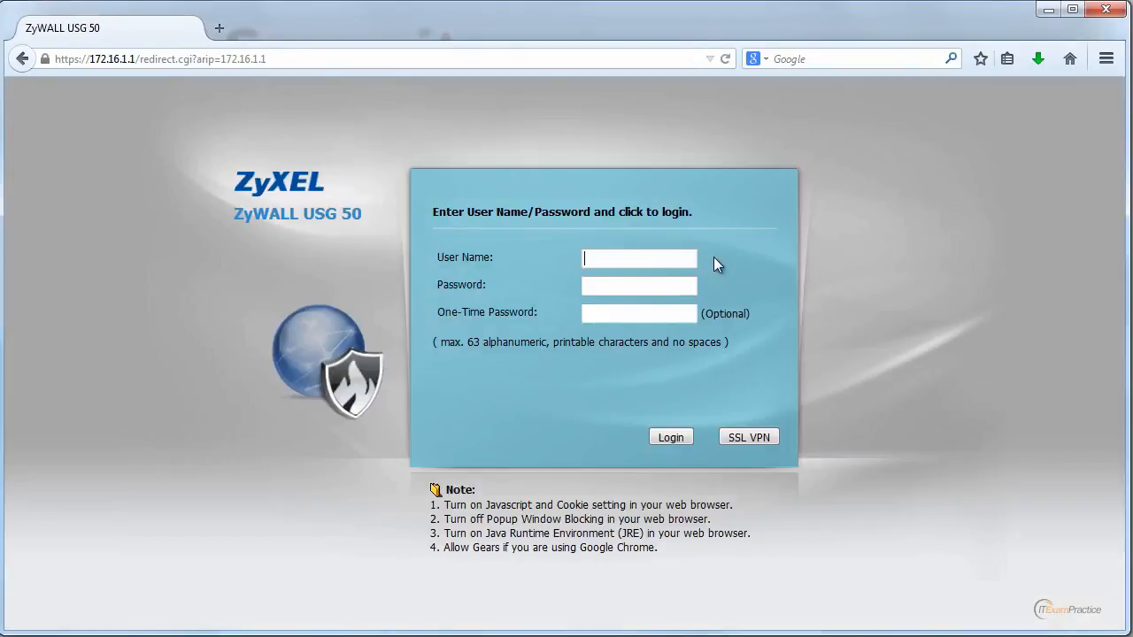
Step: Log in to the ZyWALL USG 50 as admin with the account password
text(admin)
key(Tab)
text(••••••••••)
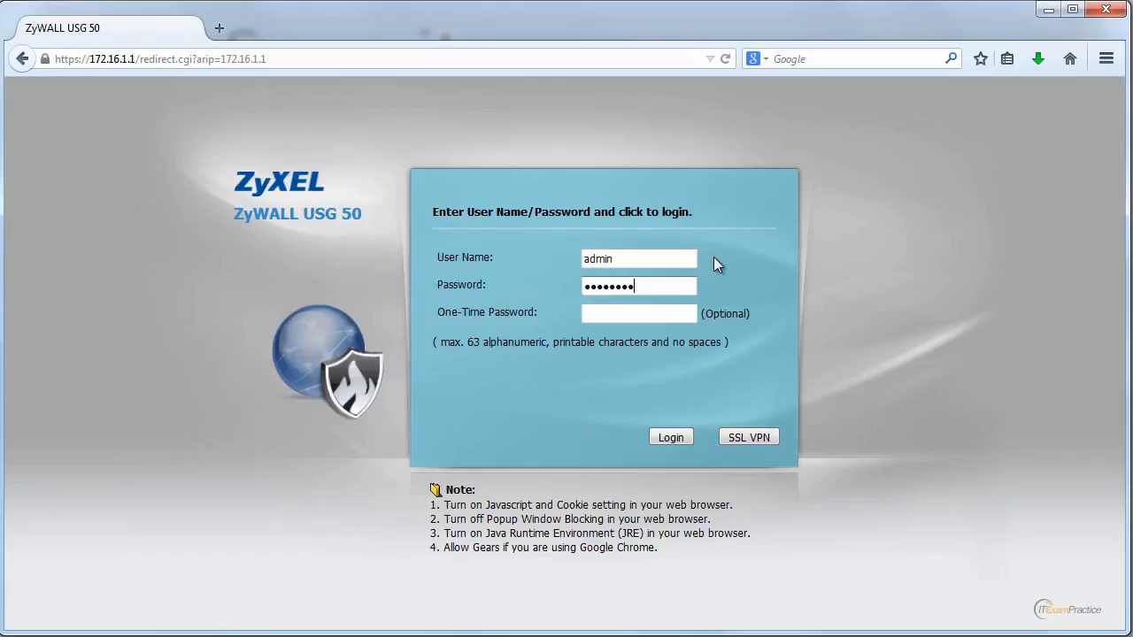
key(Return)
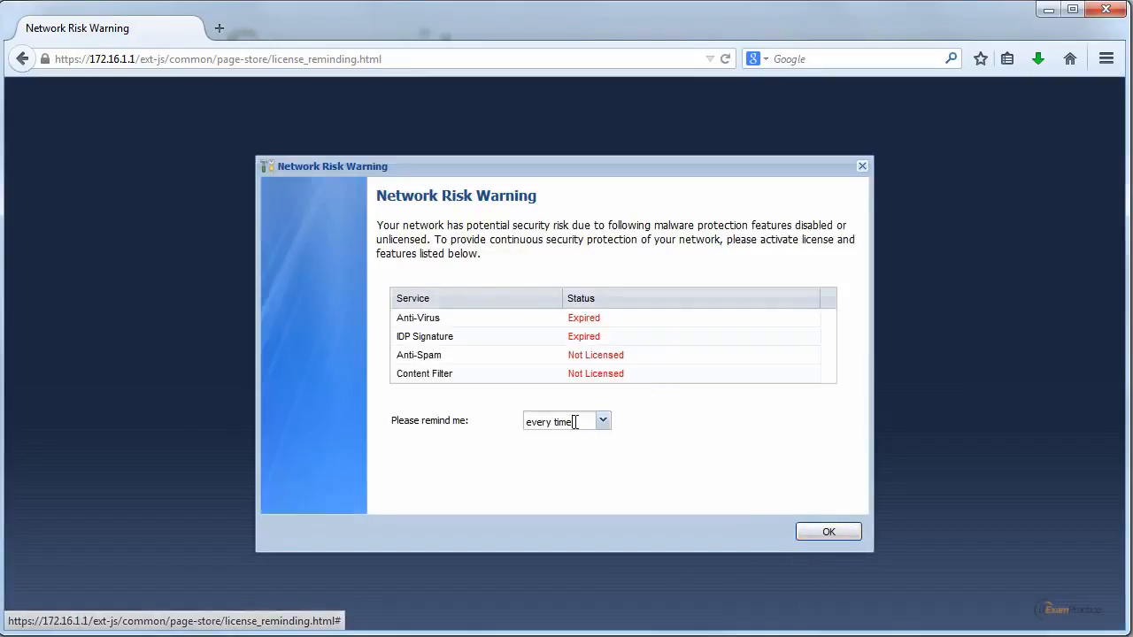
Step: Set the Network Risk Warning reminder to after 30 days and accept the dialog
click(602, 422)
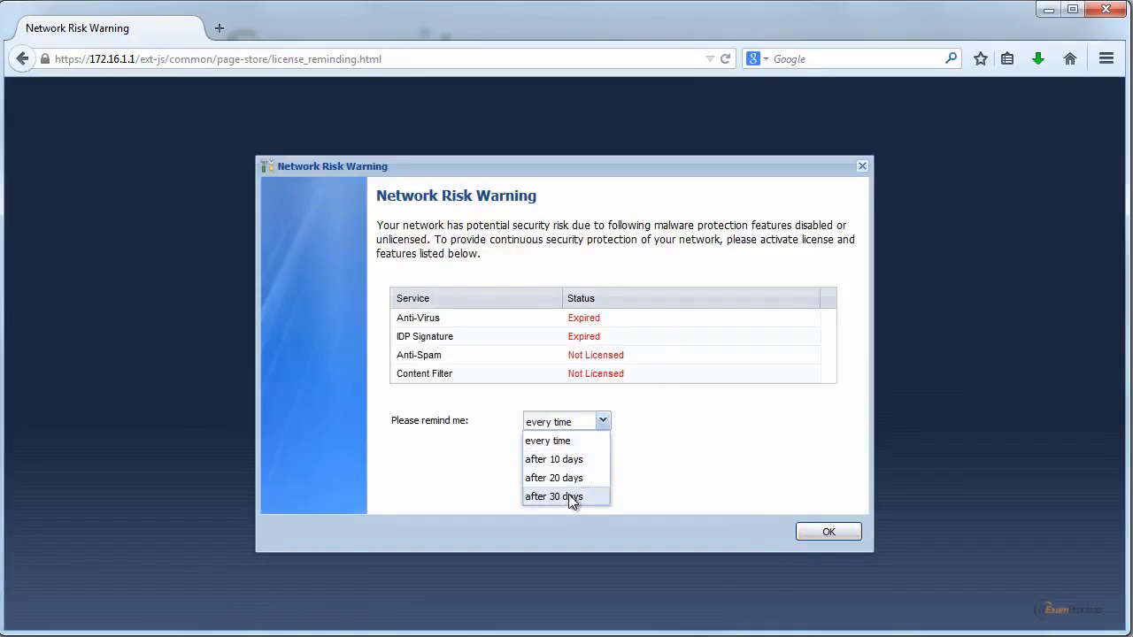
click(576, 498)
click(605, 422)
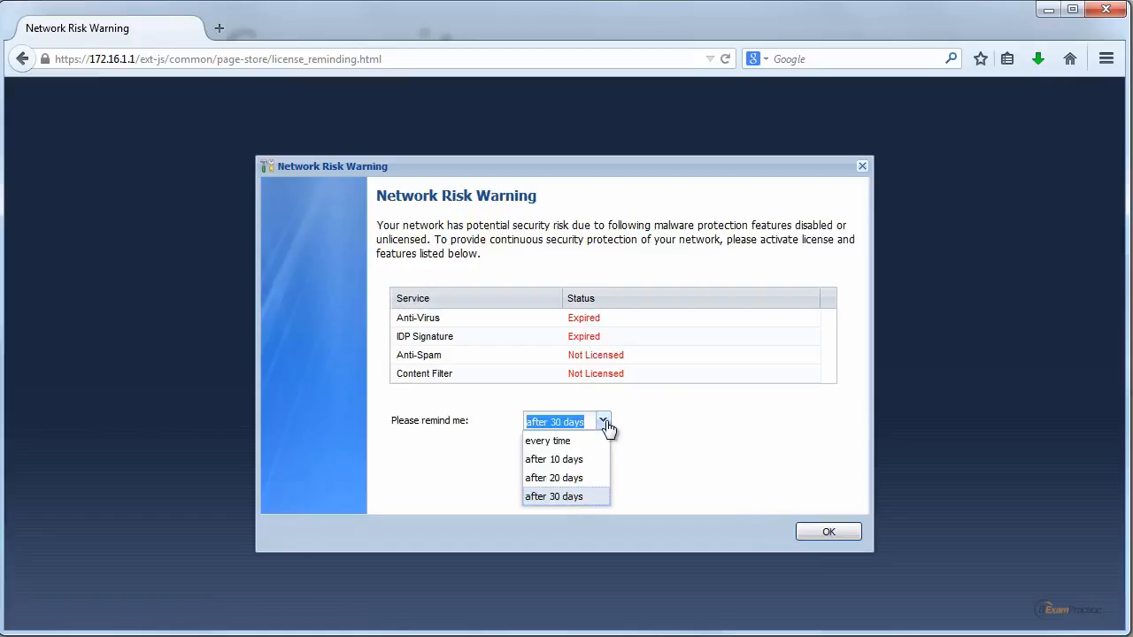
click(592, 499)
click(830, 534)
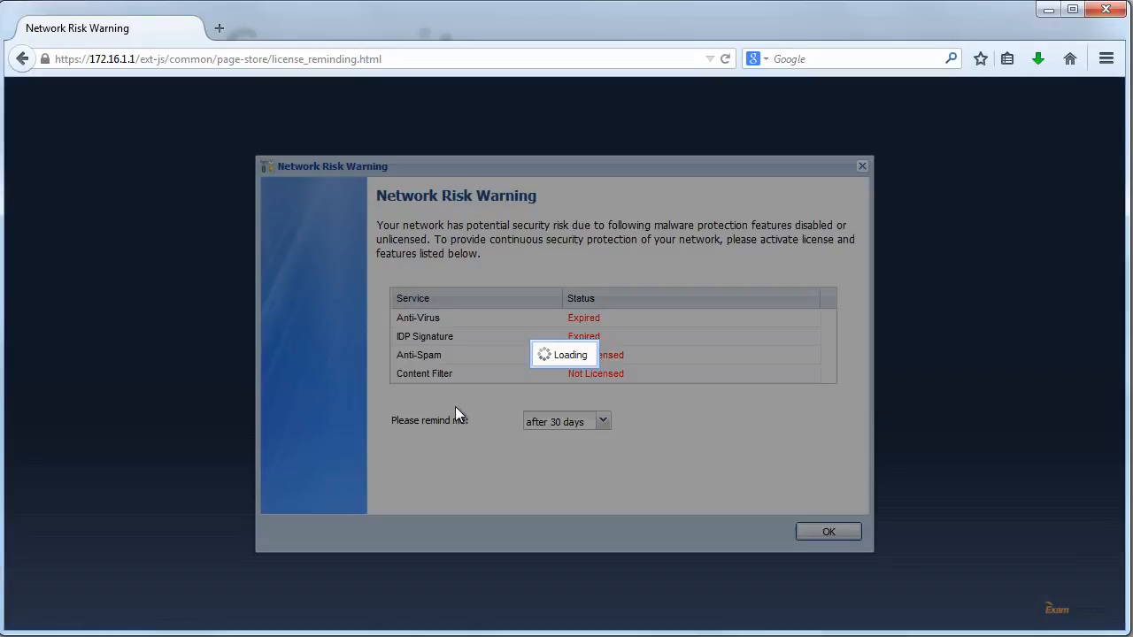
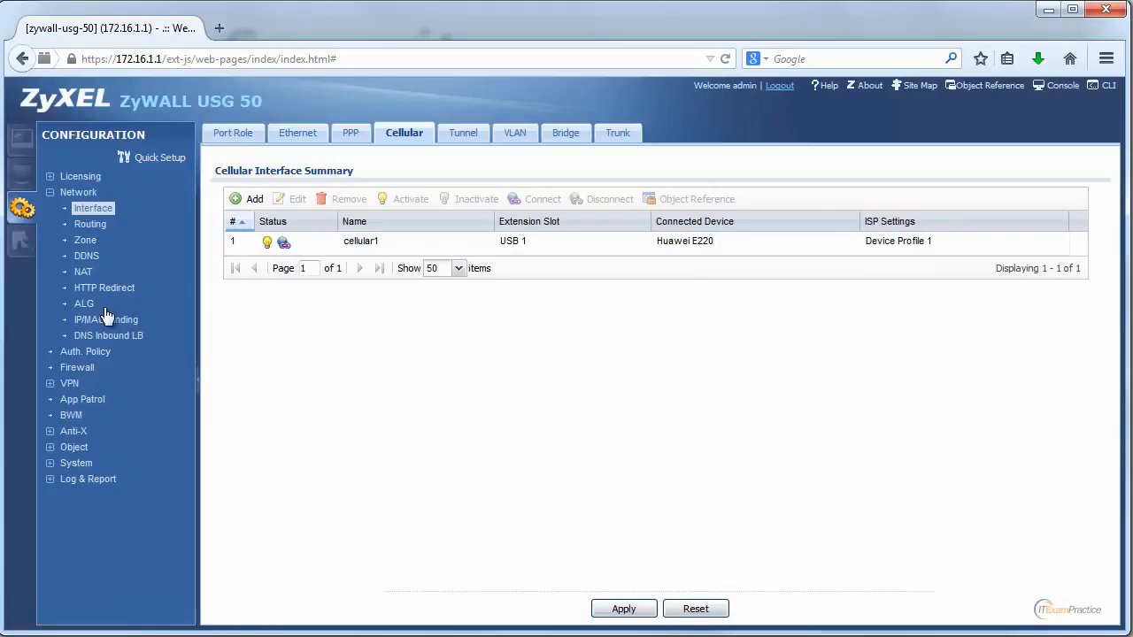
Step: Review the IPv4 firewall rule summary and the stored configuration files, and return to the configuration section
click(76, 368)
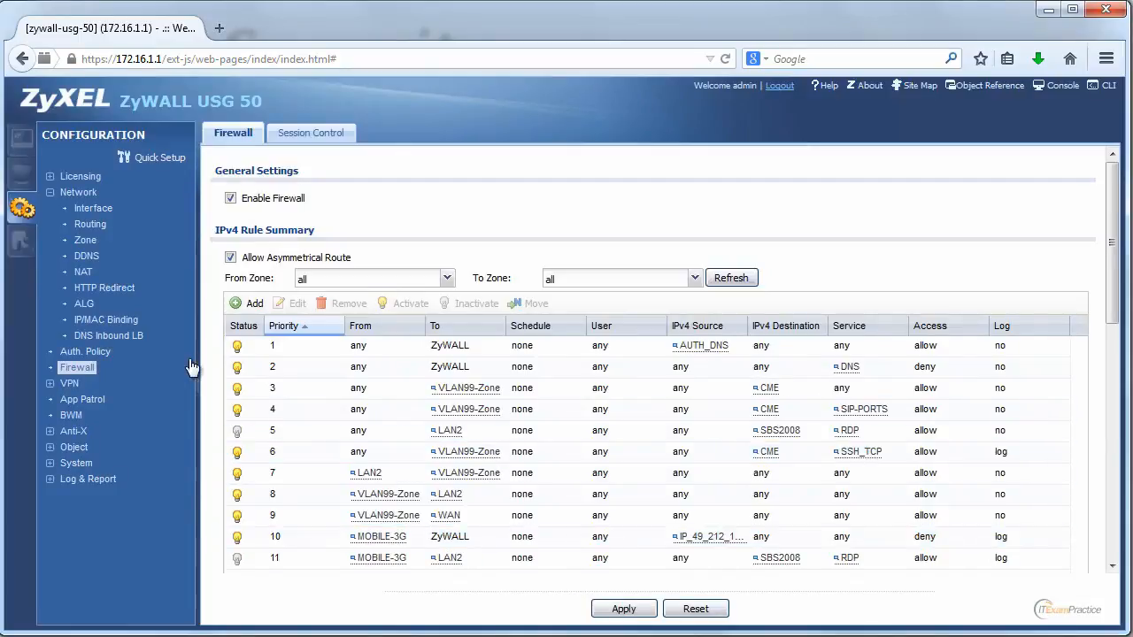
click(20, 241)
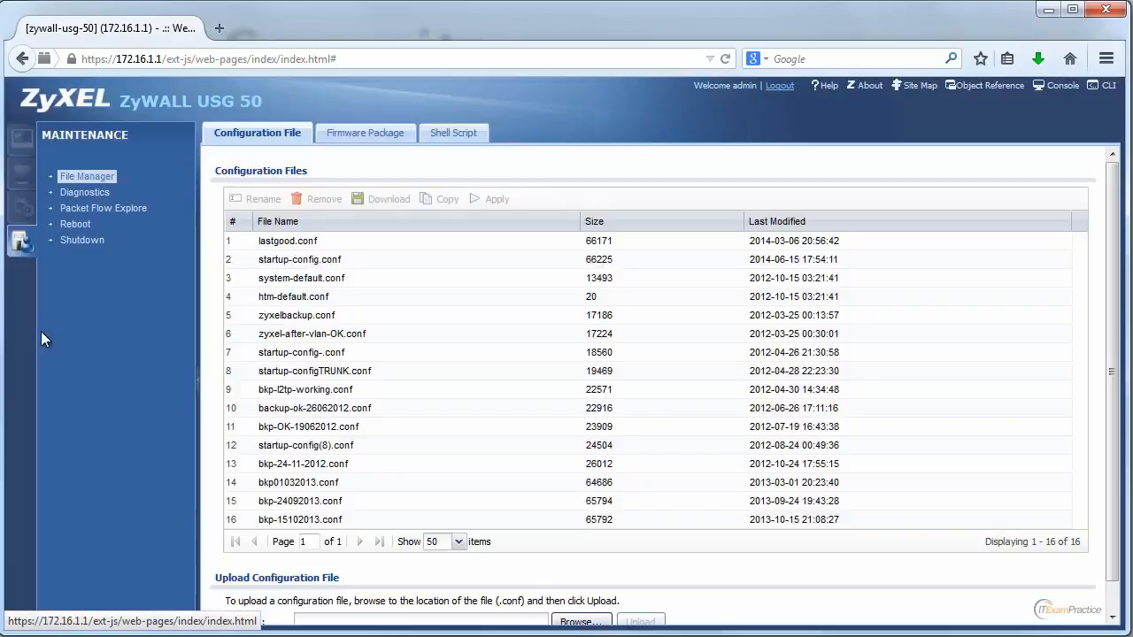
click(20, 207)
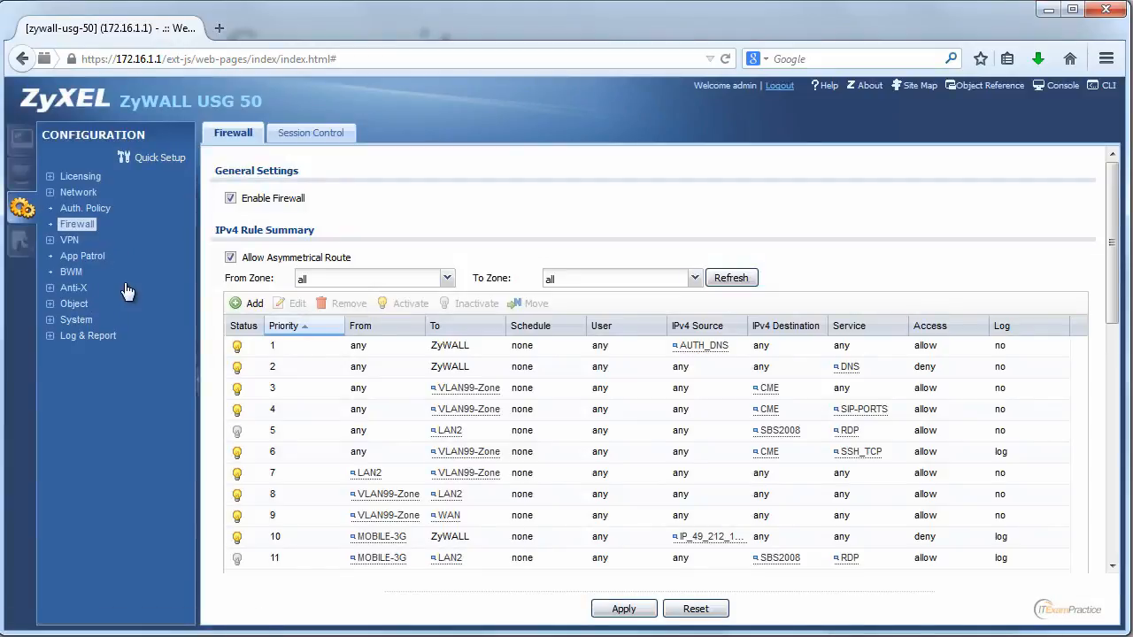
Step: Open the cellular1 interface for editing and look through its interface parameters and connectivity check settings
click(78, 195)
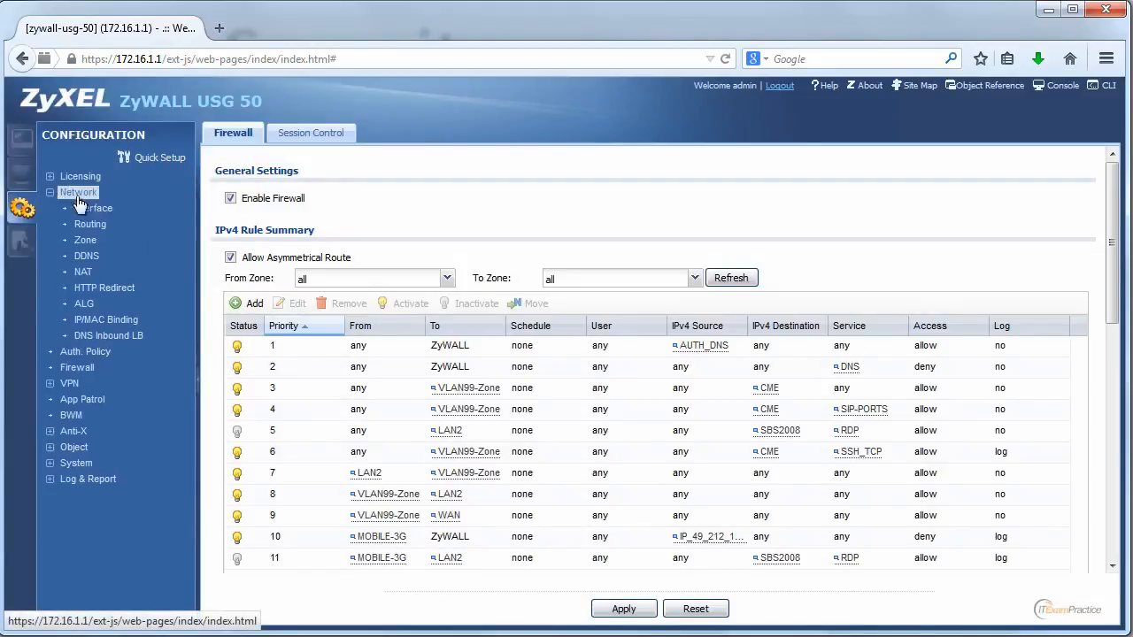
click(94, 211)
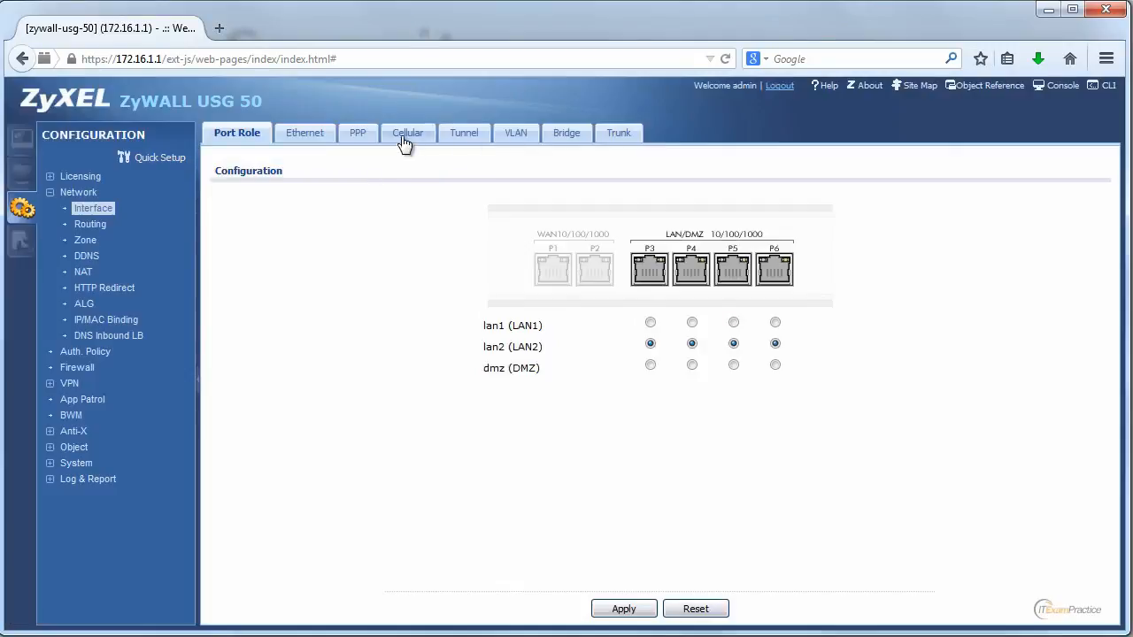
click(404, 142)
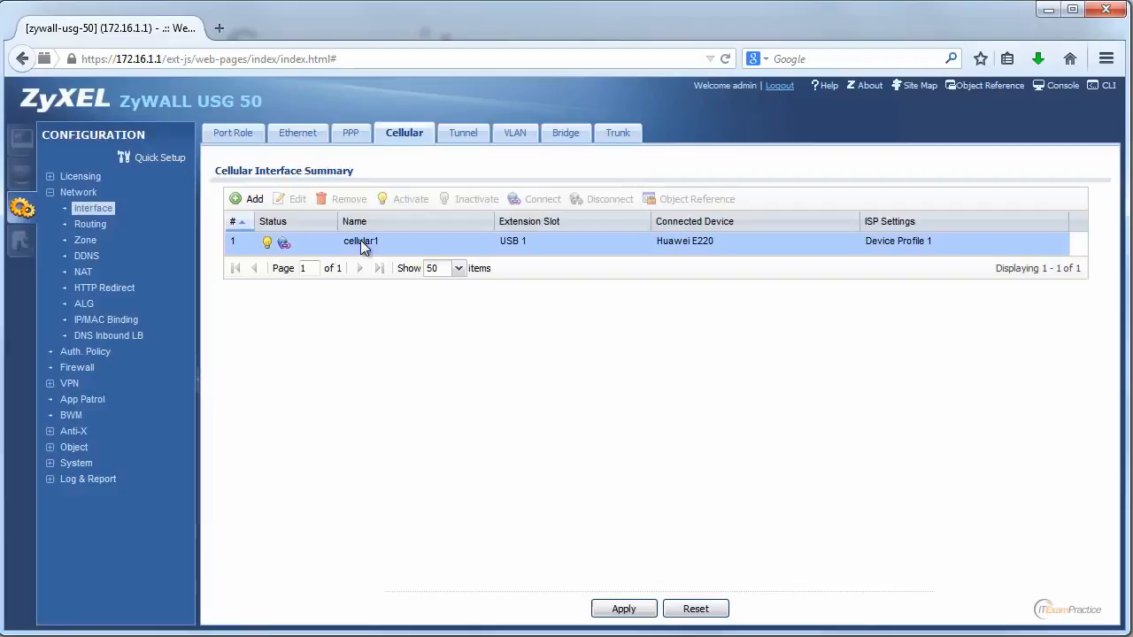
click(360, 240)
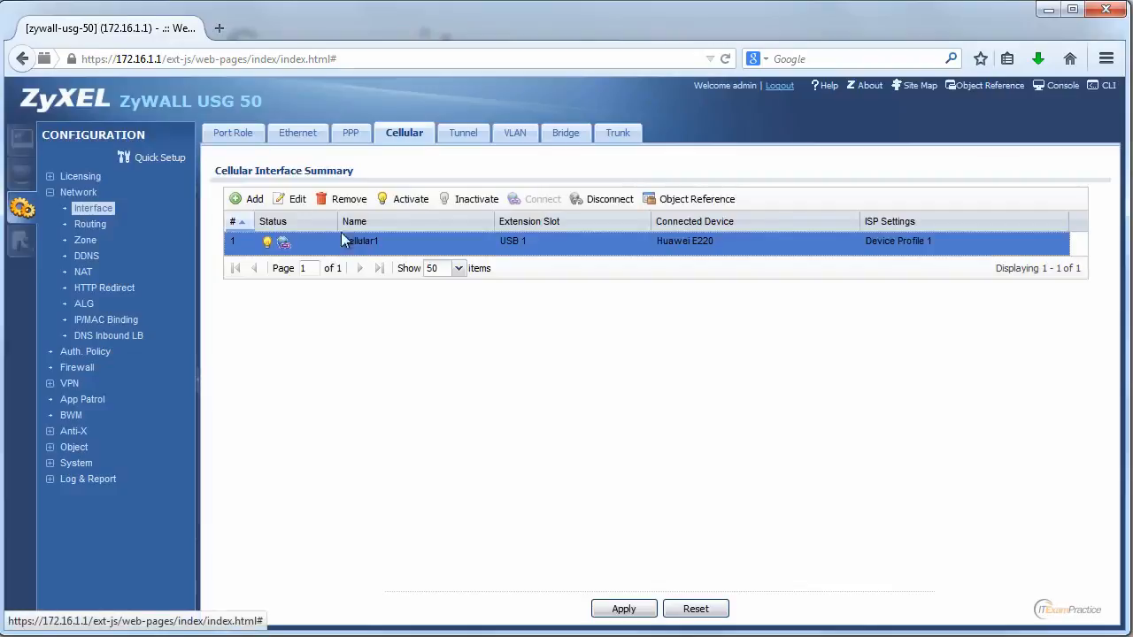
click(294, 200)
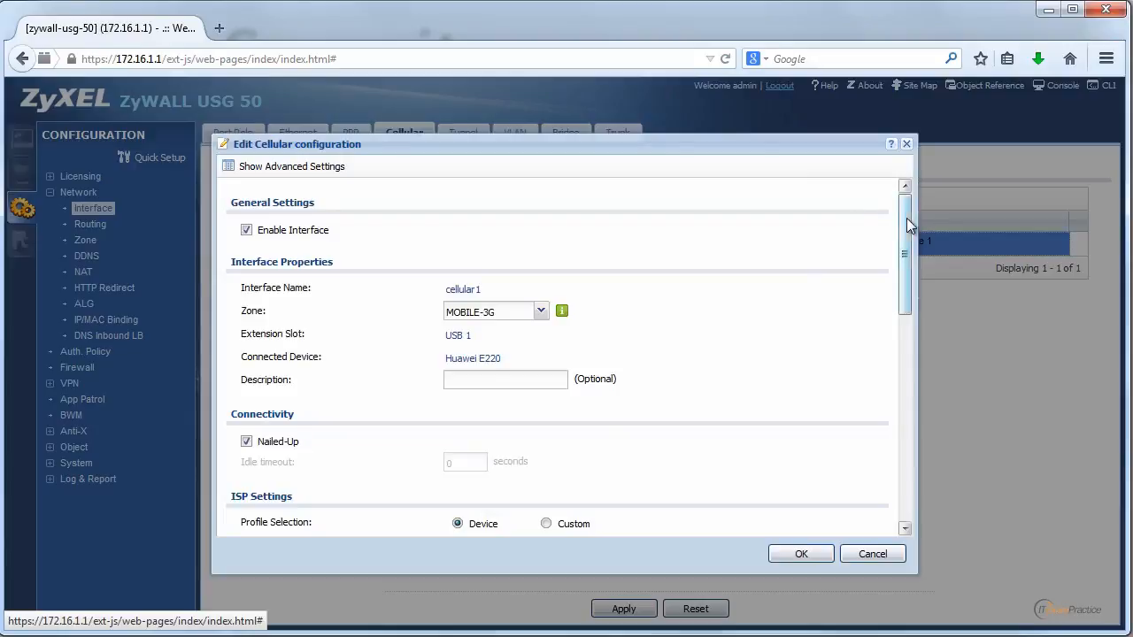
drag(906, 217, 922, 453)
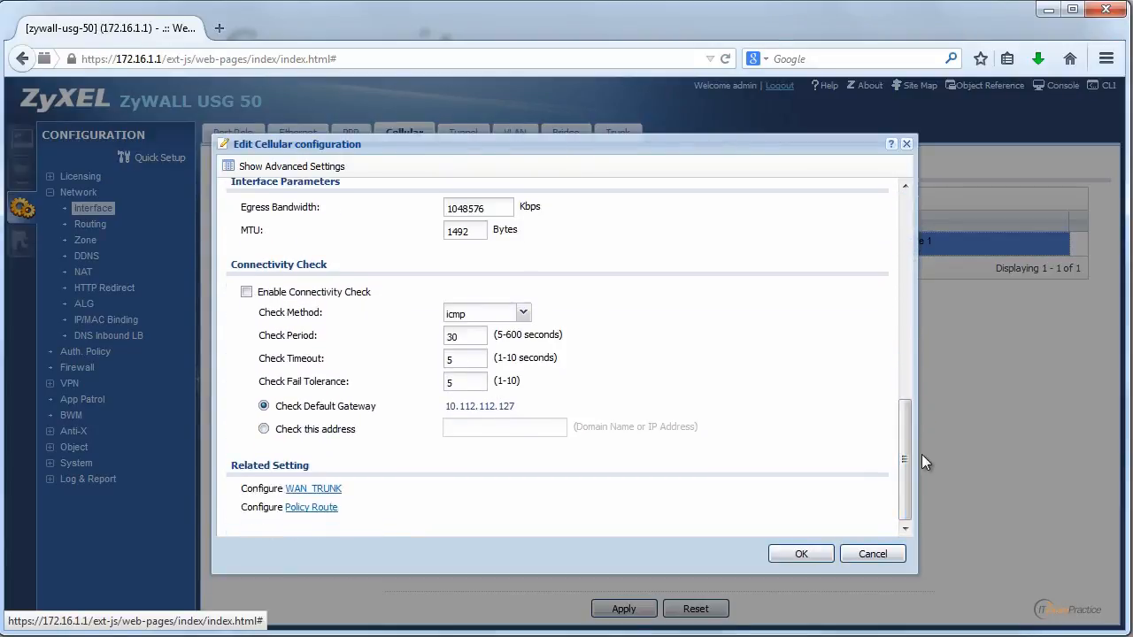
Step: Show cellular1's advanced settings, inspect the budget setup and its over-budget log options, and close the configuration without saving
click(342, 168)
drag(903, 358, 904, 465)
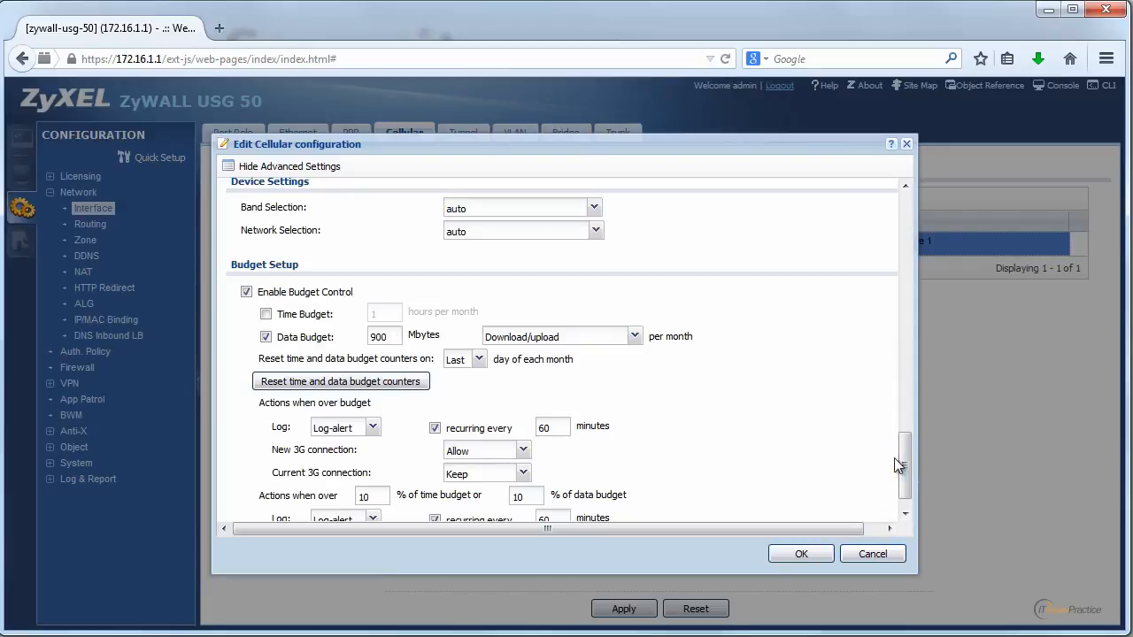
scroll(903, 459, down, 2)
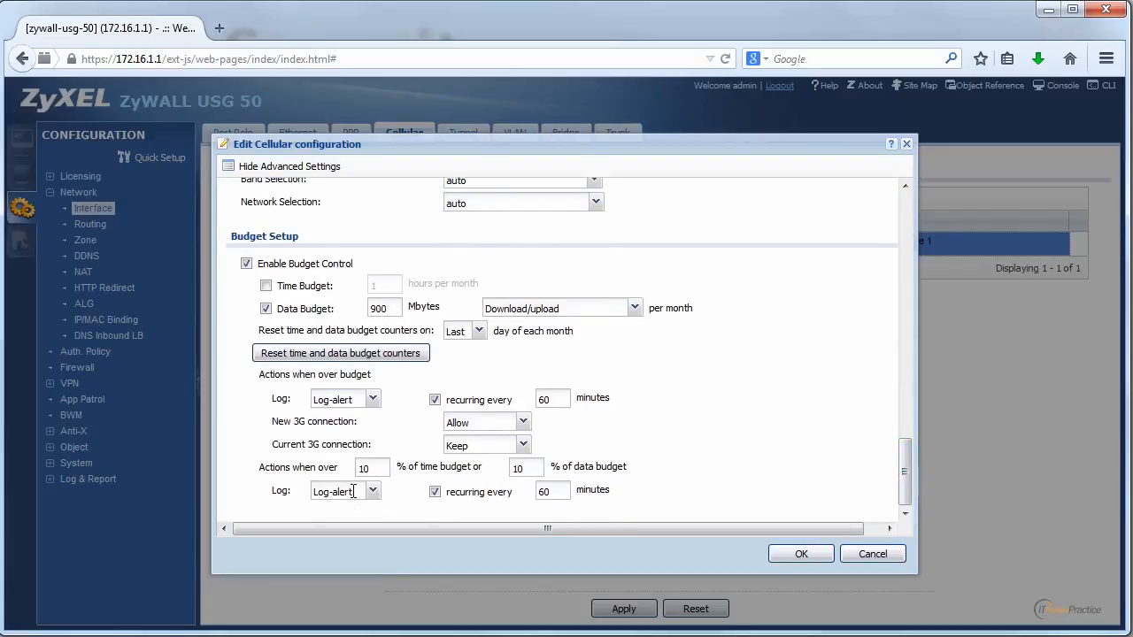
click(373, 491)
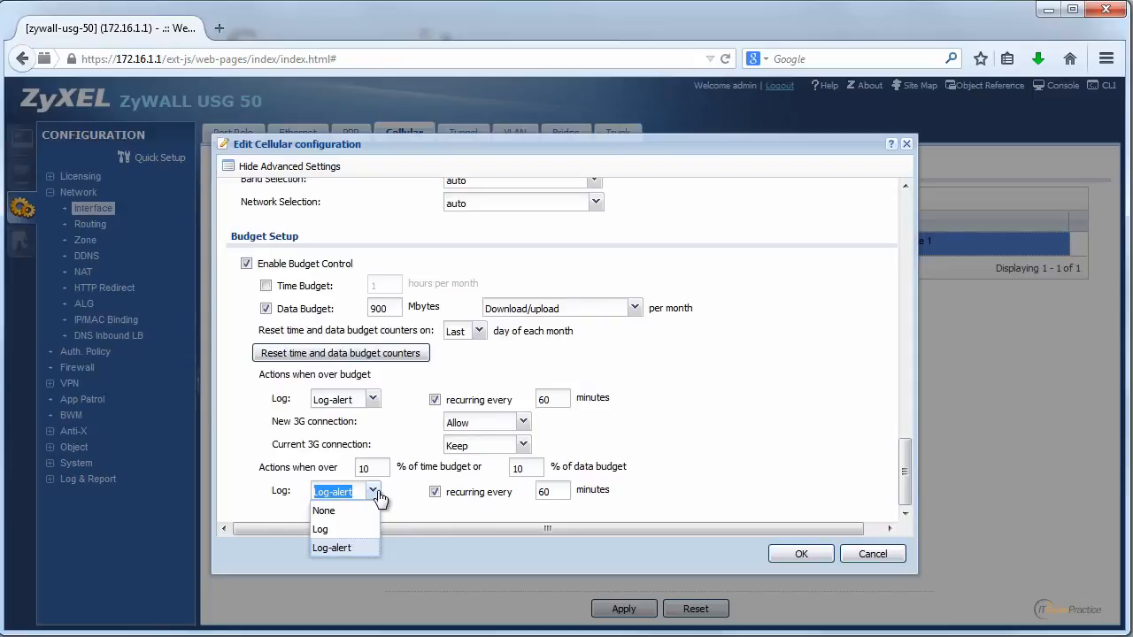
click(378, 497)
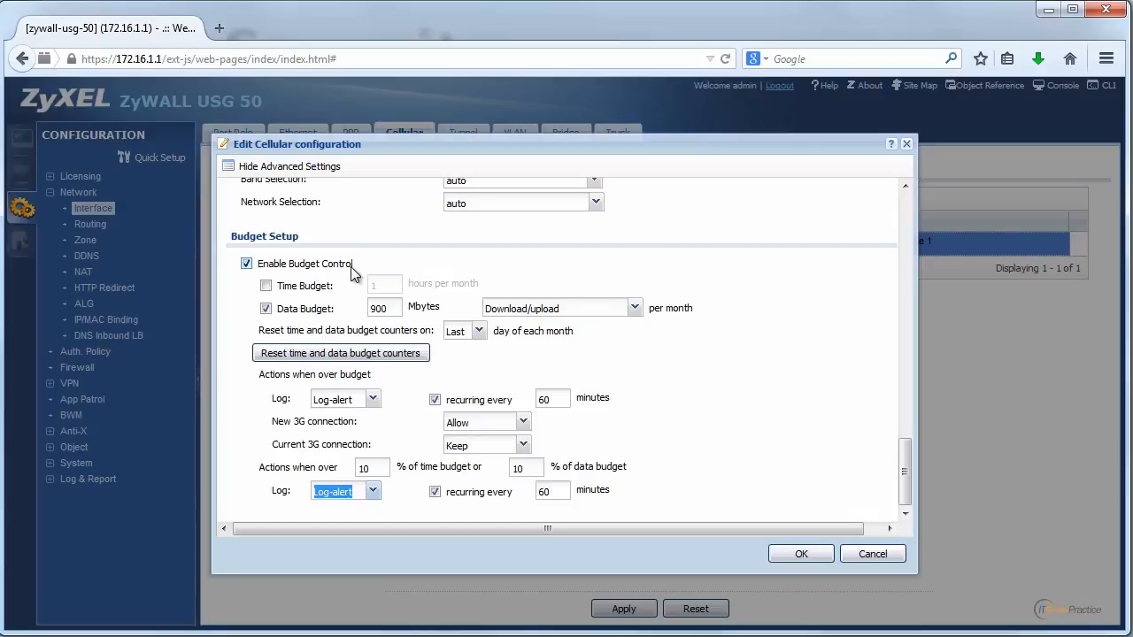
click(870, 553)
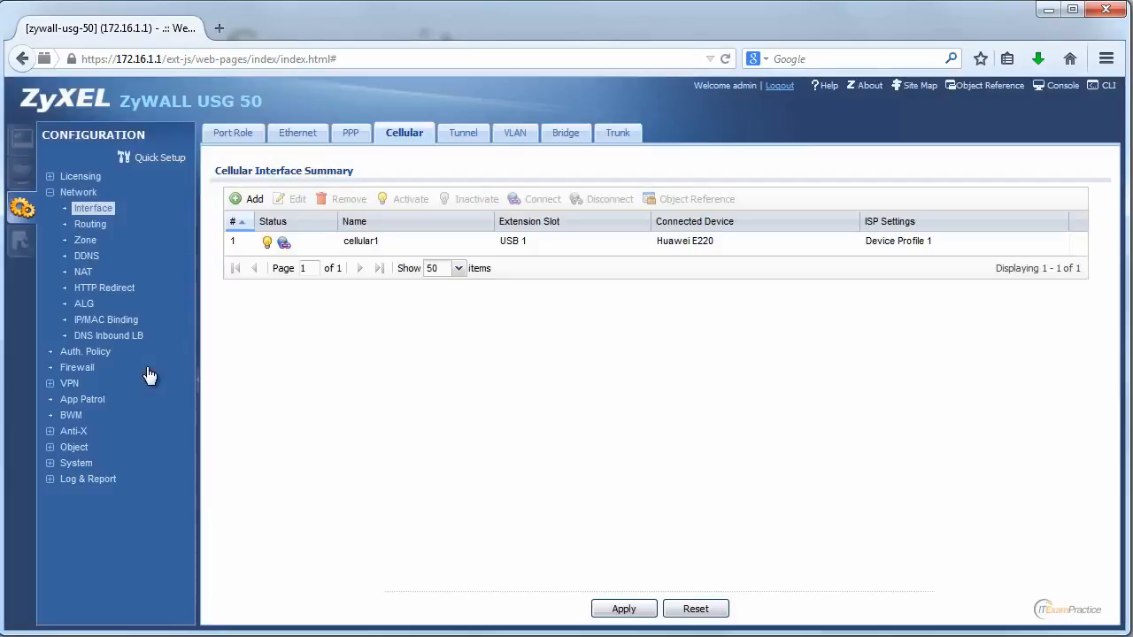
Step: Review the L2TP VPN general settings and open the IPSec VPN connection LLLP for editing
click(56, 384)
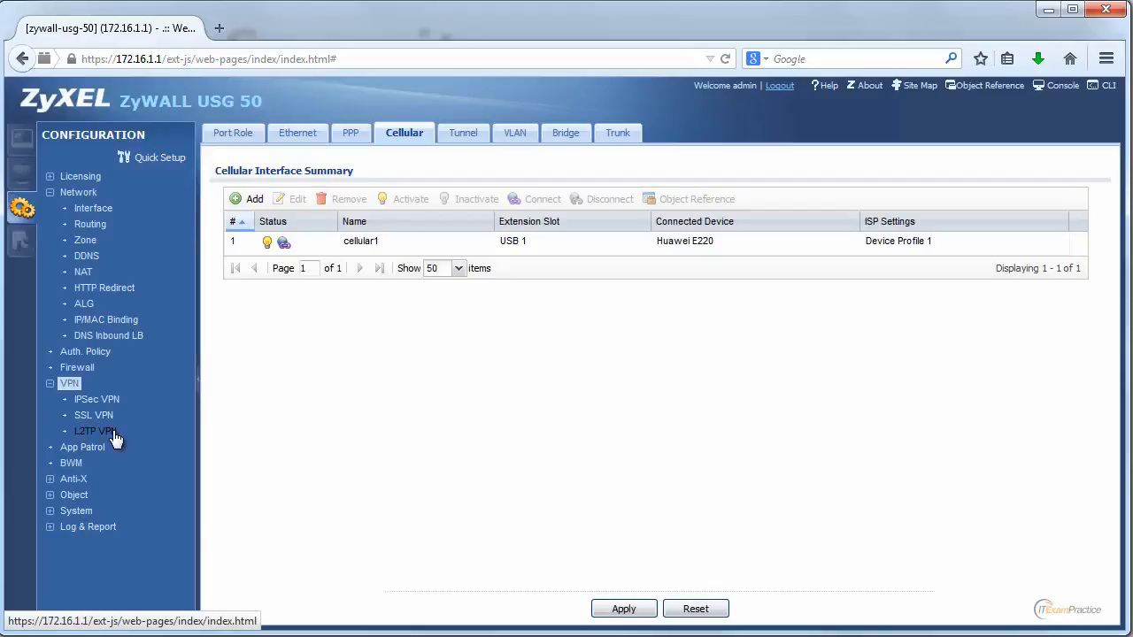
click(112, 432)
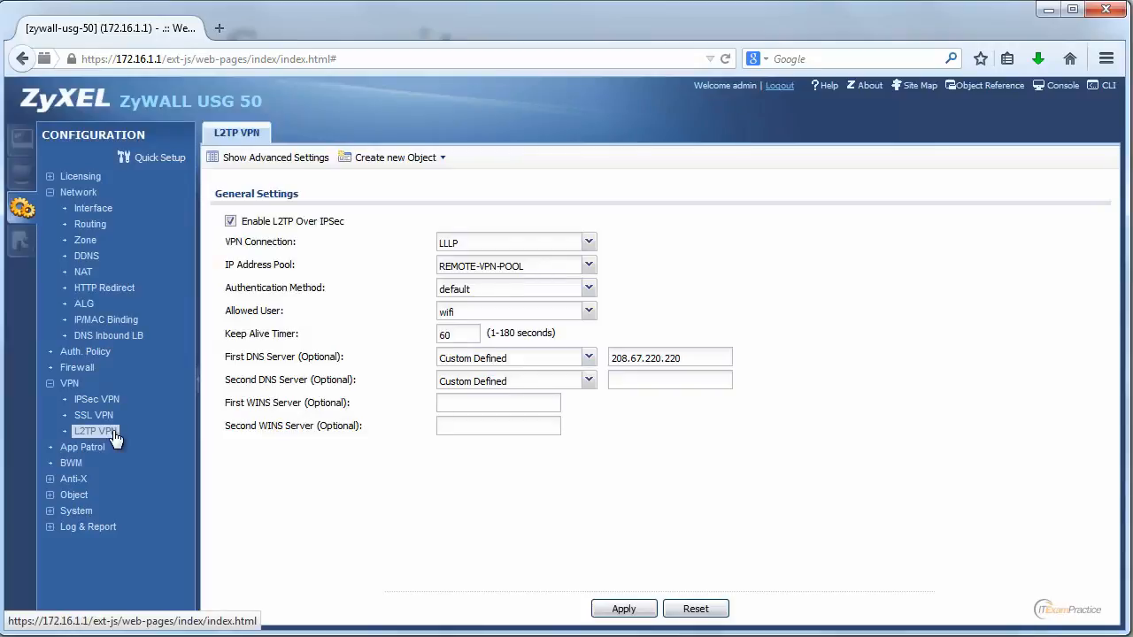
click(99, 398)
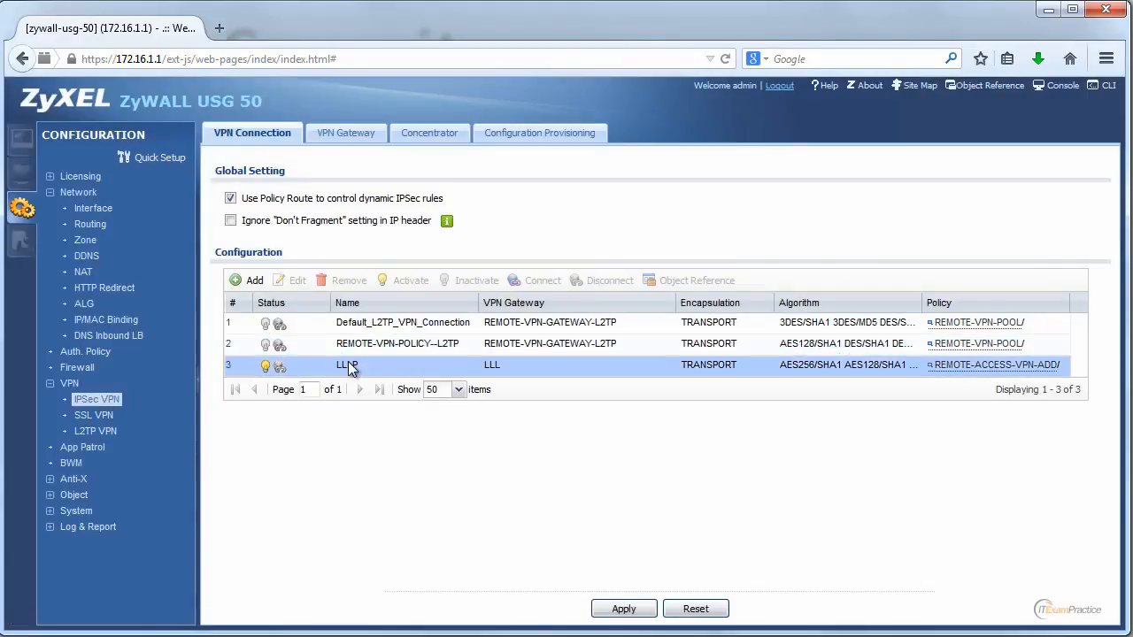
click(351, 366)
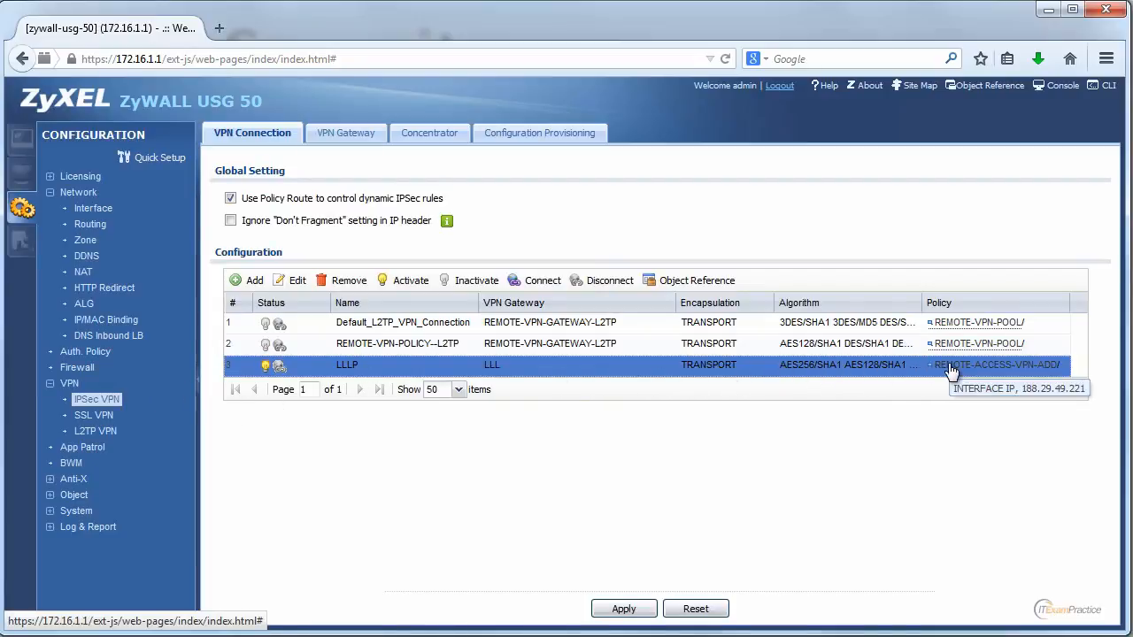
click(287, 278)
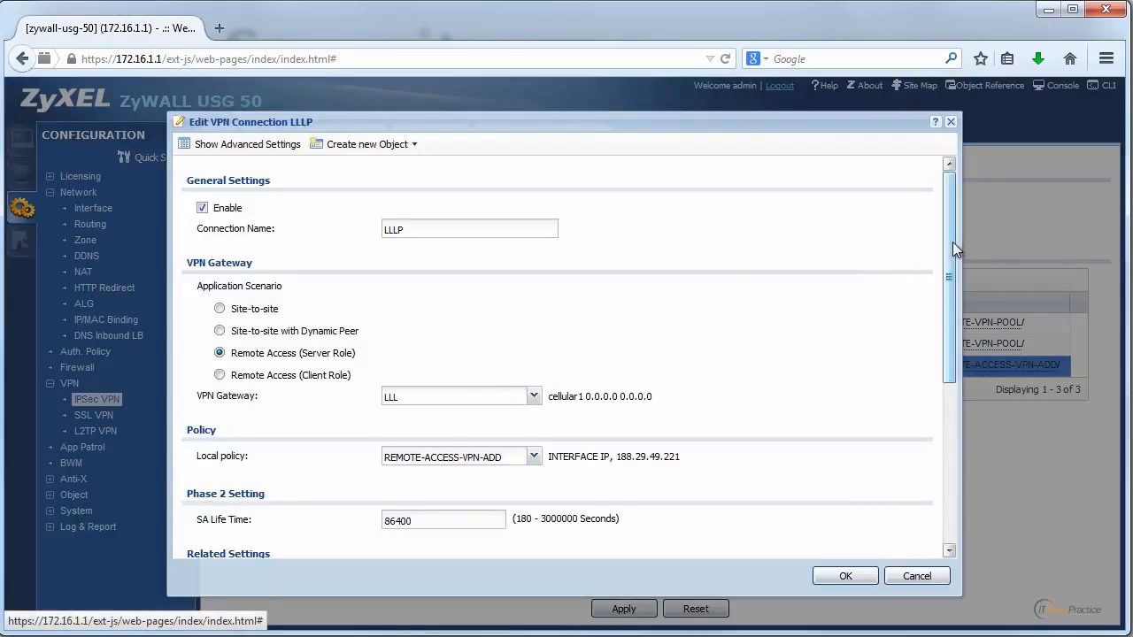
Step: Show the LLLP connection's advanced settings, examine its Phase 2 proposals and remaining options, and close it without saving
drag(951, 241, 946, 204)
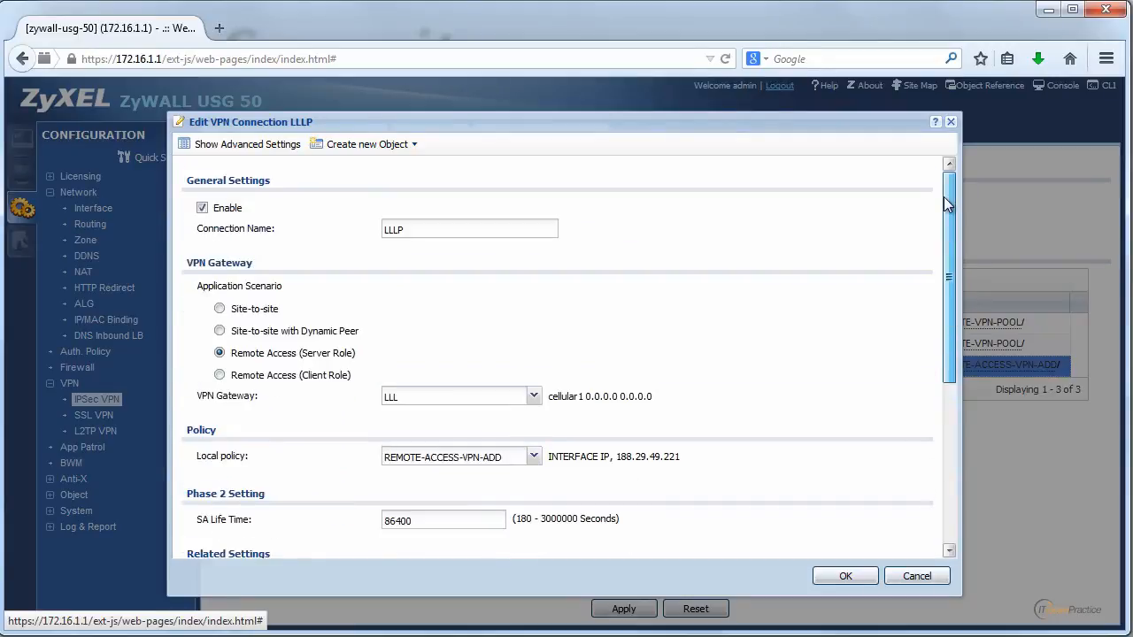
click(285, 144)
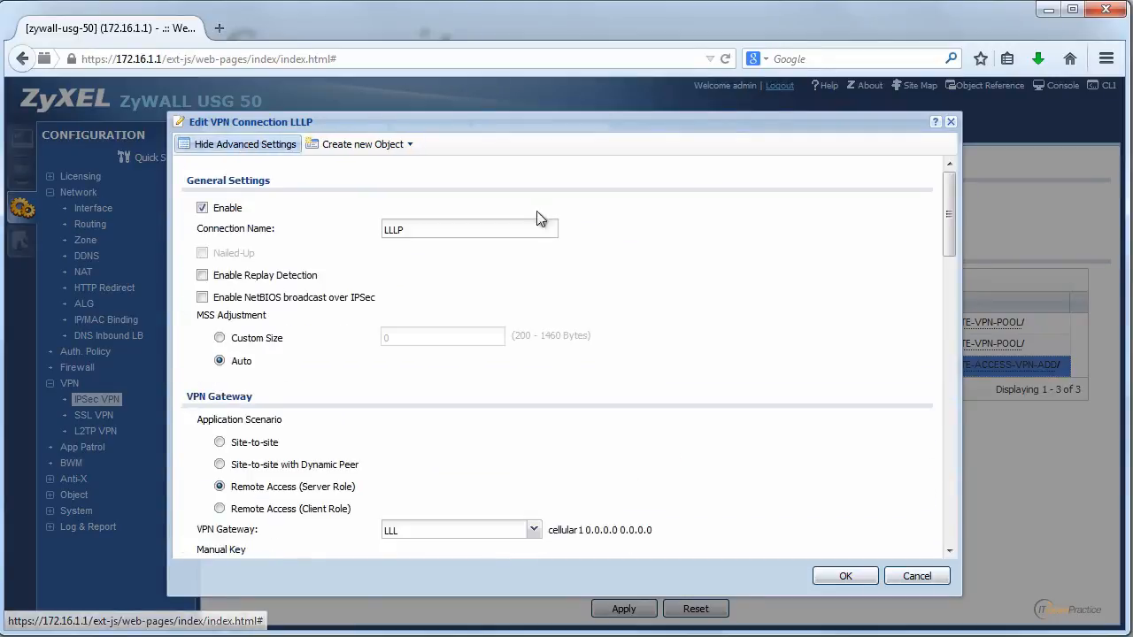
drag(949, 232, 949, 393)
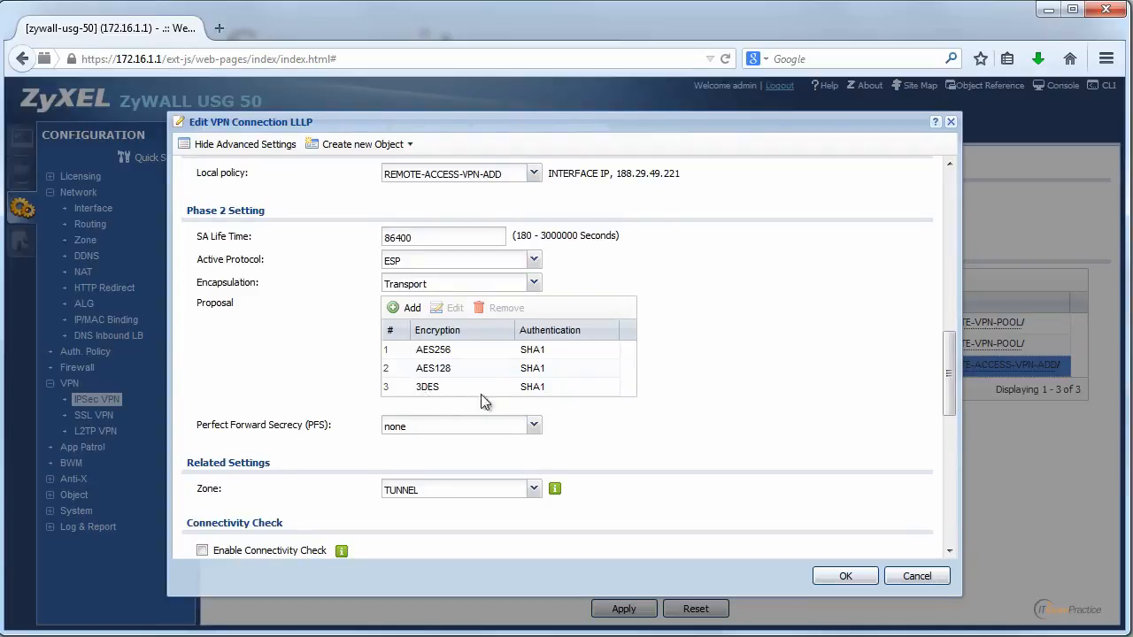
drag(950, 382, 923, 551)
click(917, 576)
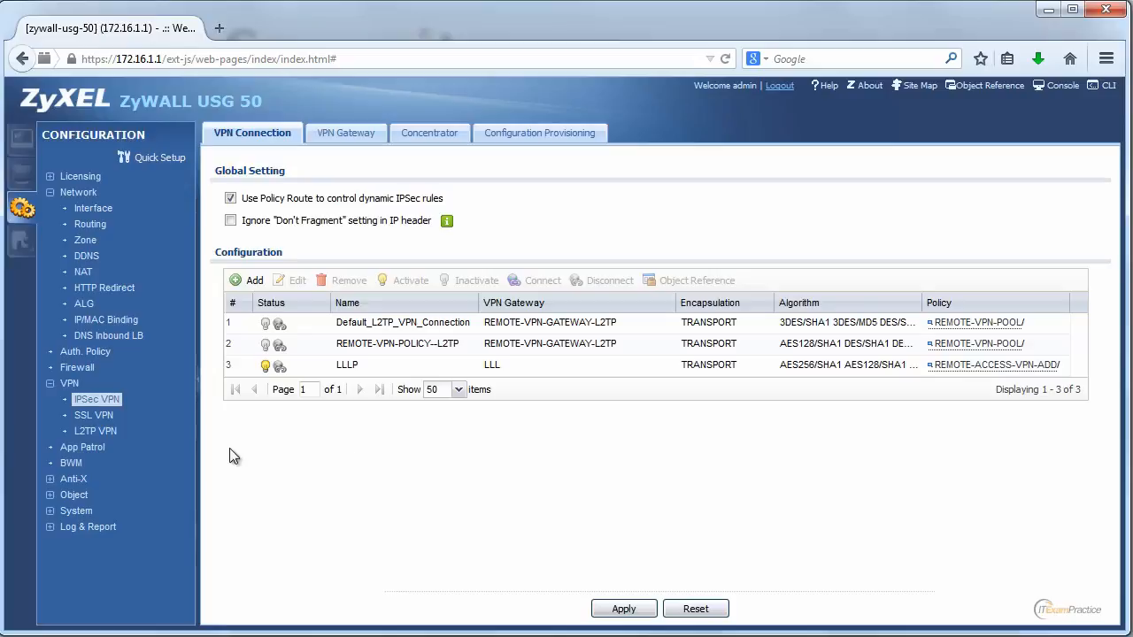
Step: Check the Anti-X IDP general settings, including the zone policies and the license status
click(53, 479)
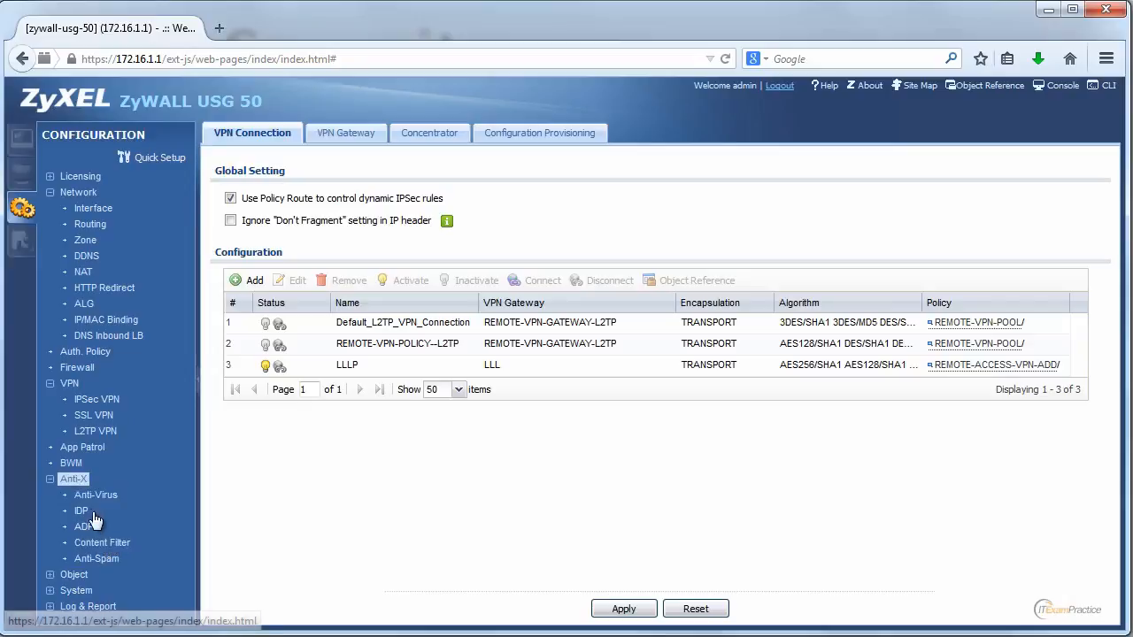
click(81, 510)
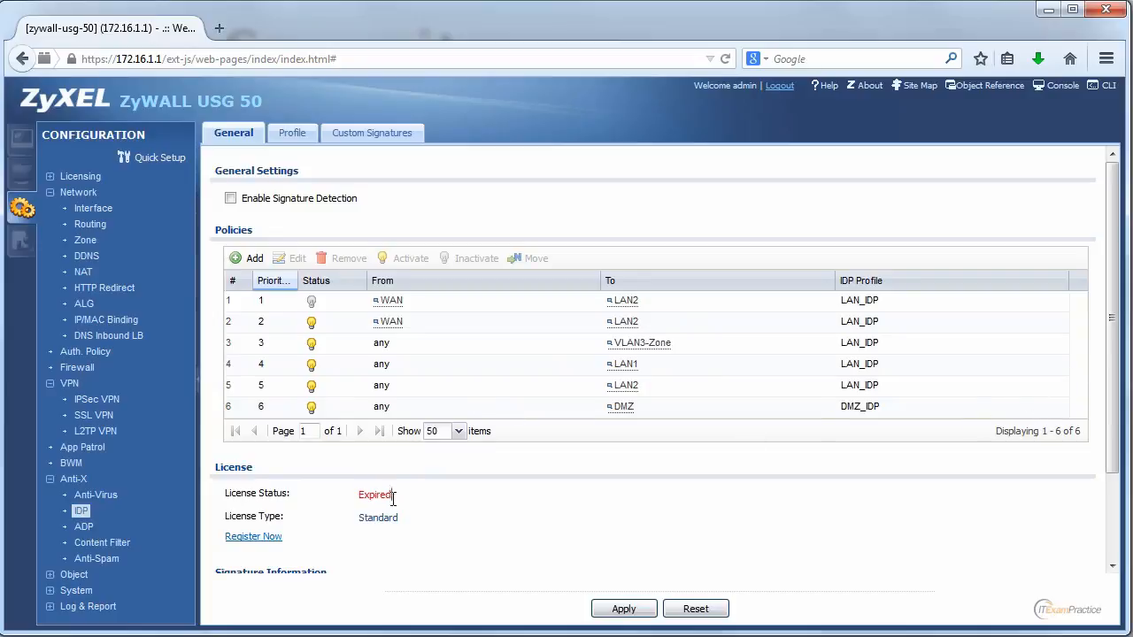
drag(393, 498, 357, 495)
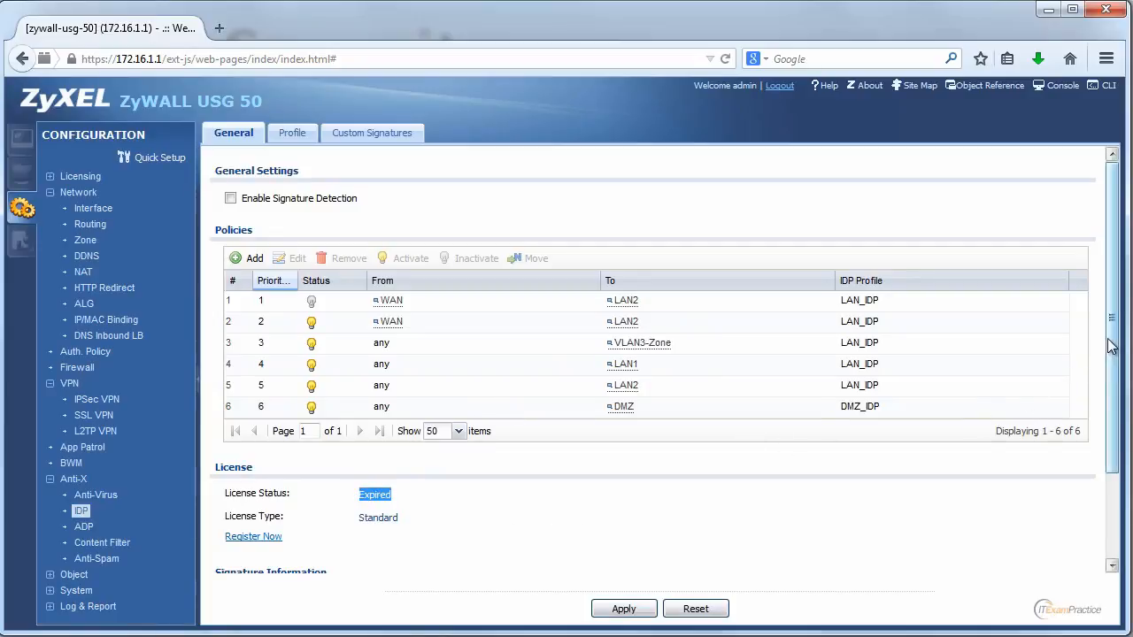
mouse_move(1111, 346)
mouse_down()
mouse_move(1093, 462)
mouse_move(1115, 306)
mouse_up()
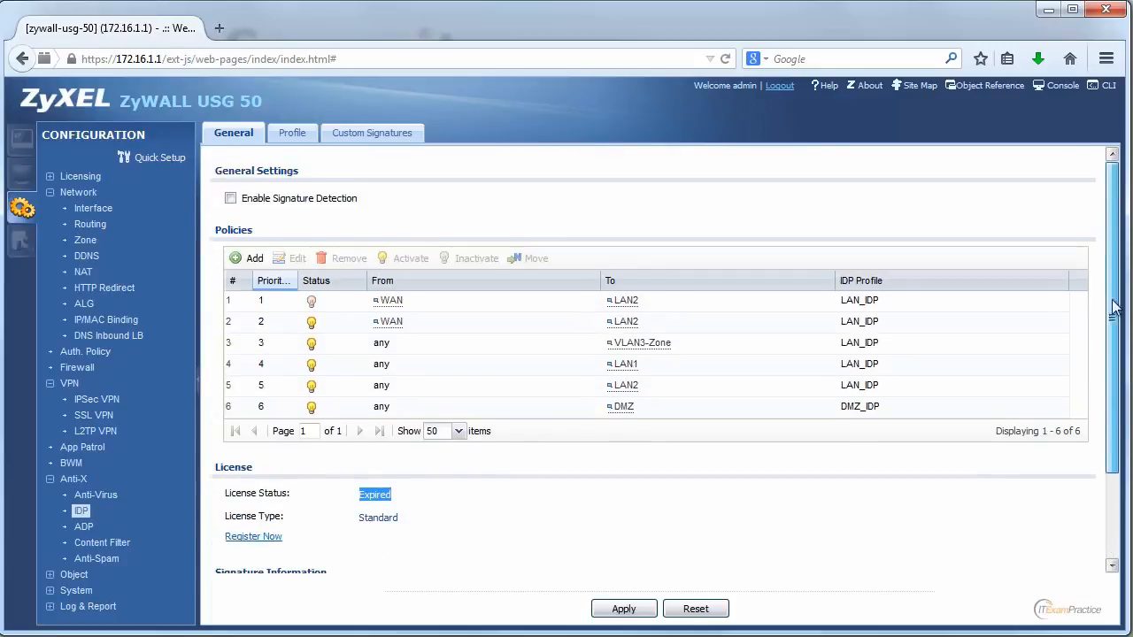
Step: Open the LAN_IDP profile for editing and expand the TFTP service in its signature group
click(309, 140)
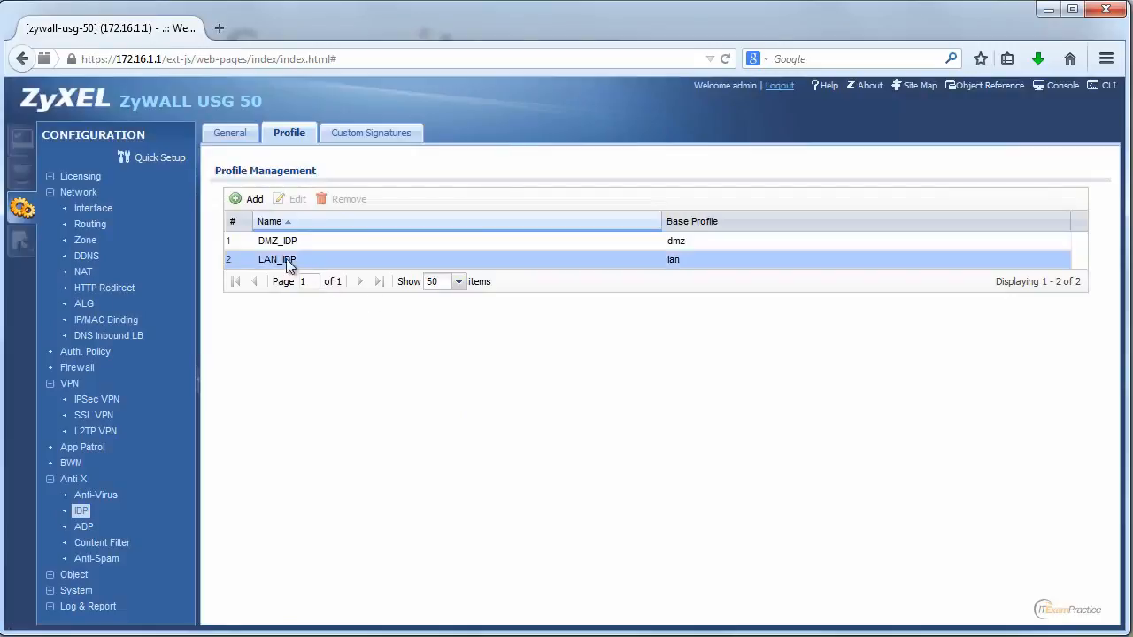
click(288, 262)
click(296, 200)
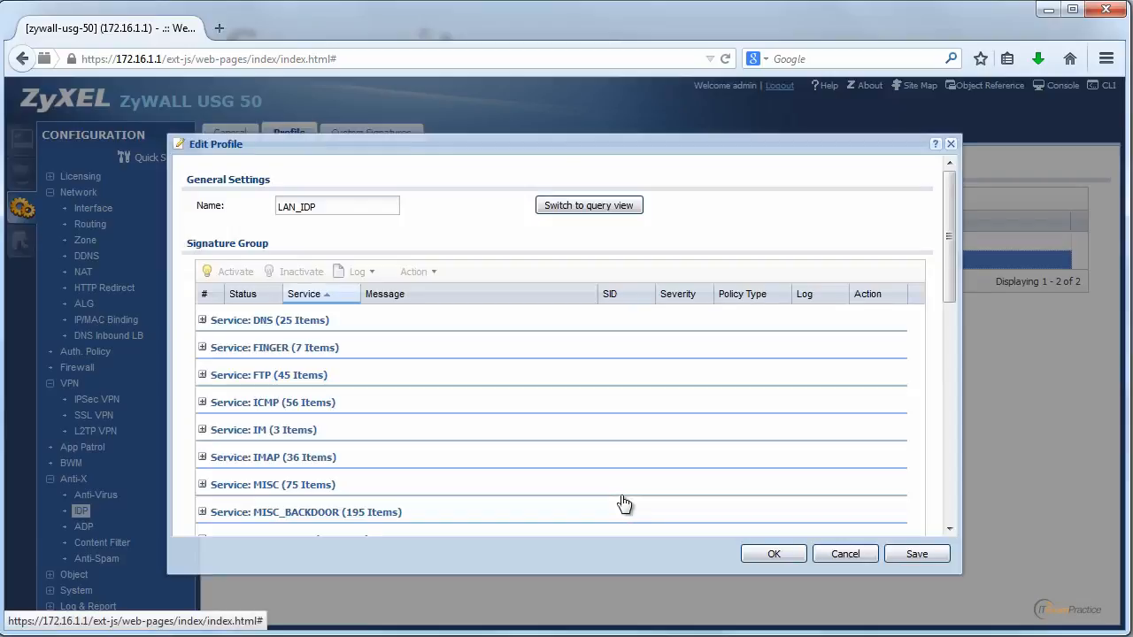
drag(947, 242, 942, 471)
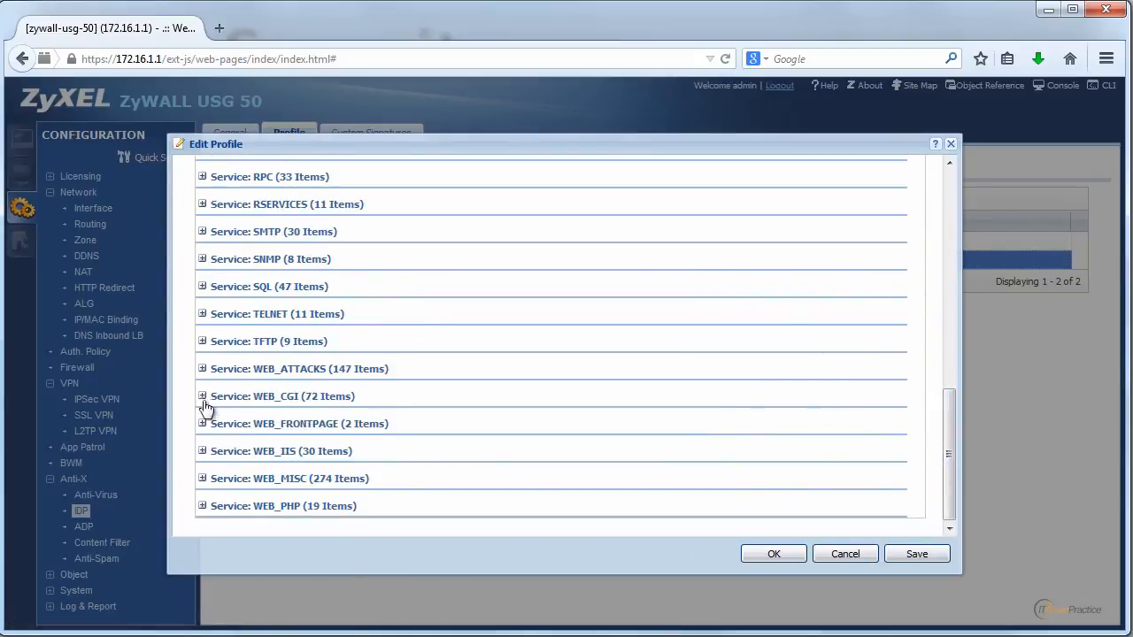
click(201, 342)
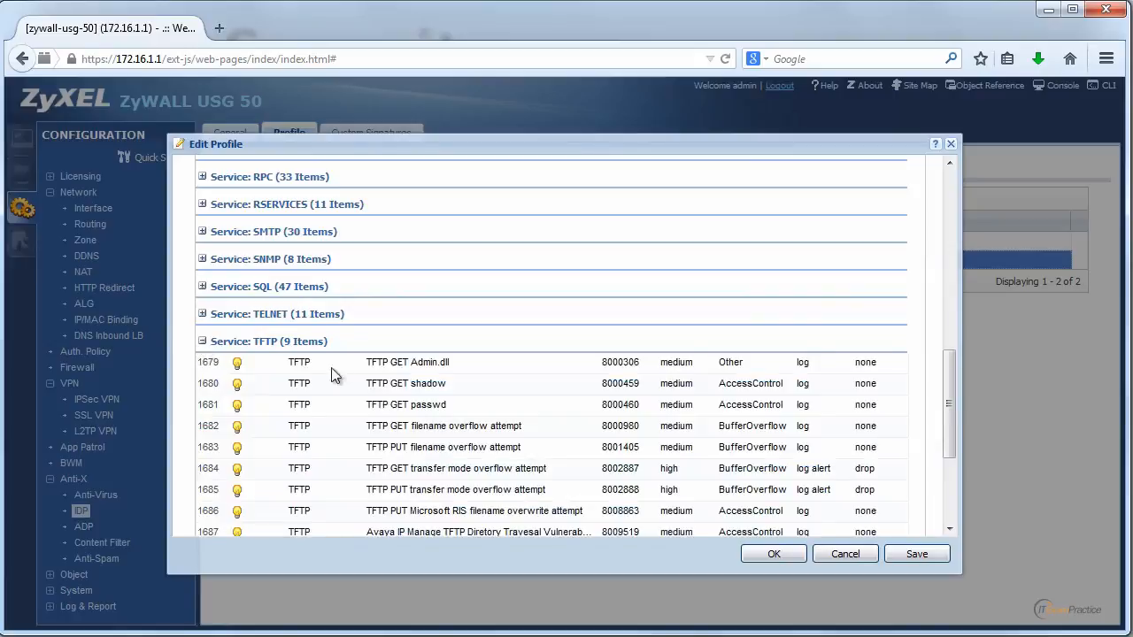
Step: Examine the log and action settings of the TFTP signatures in the LAN_IDP profile, and close it without saving
click(402, 363)
click(511, 405)
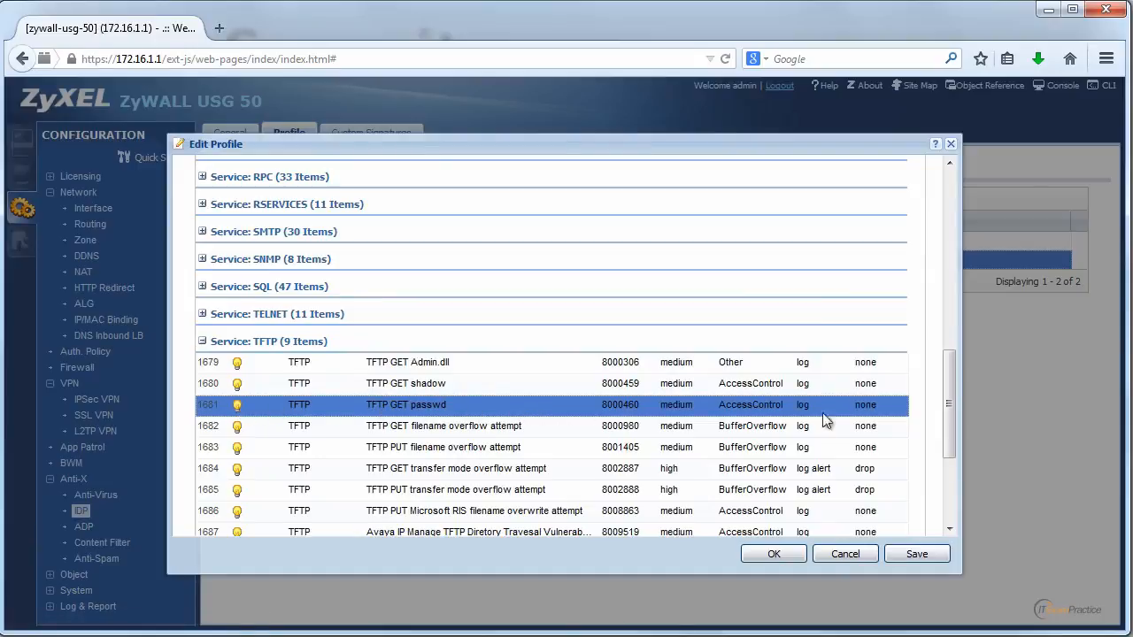
mouse_move(949, 401)
mouse_down()
mouse_move(935, 469)
mouse_move(938, 250)
mouse_move(949, 207)
mouse_move(962, 245)
mouse_move(942, 478)
mouse_up()
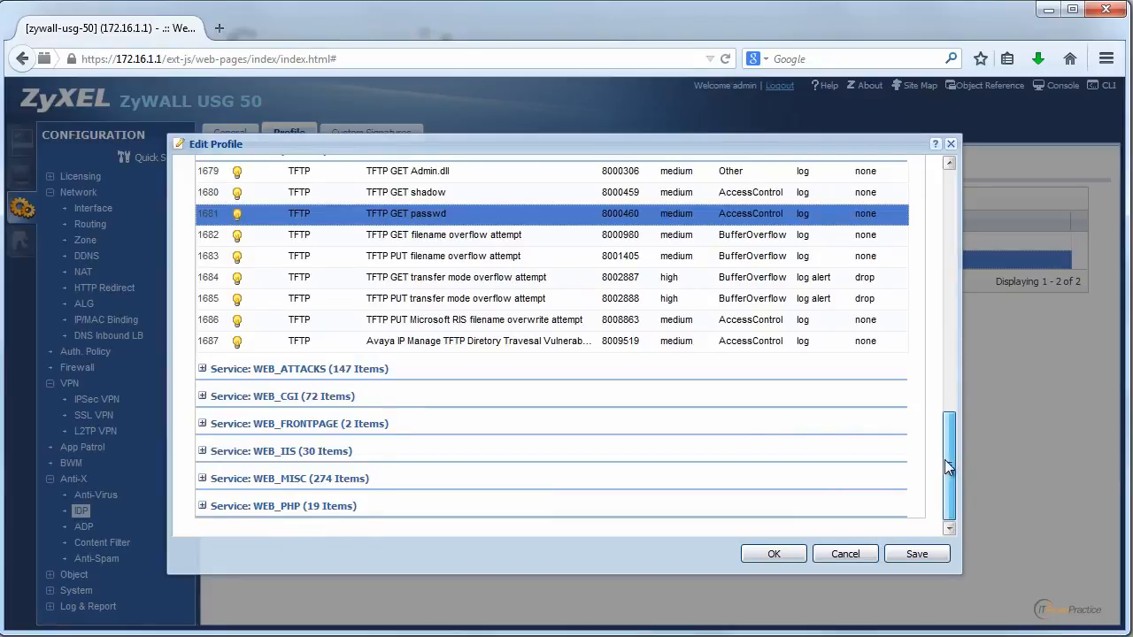
mouse_move(942, 465)
mouse_down()
mouse_move(953, 242)
mouse_move(953, 451)
mouse_move(962, 421)
mouse_up()
click(865, 293)
click(867, 316)
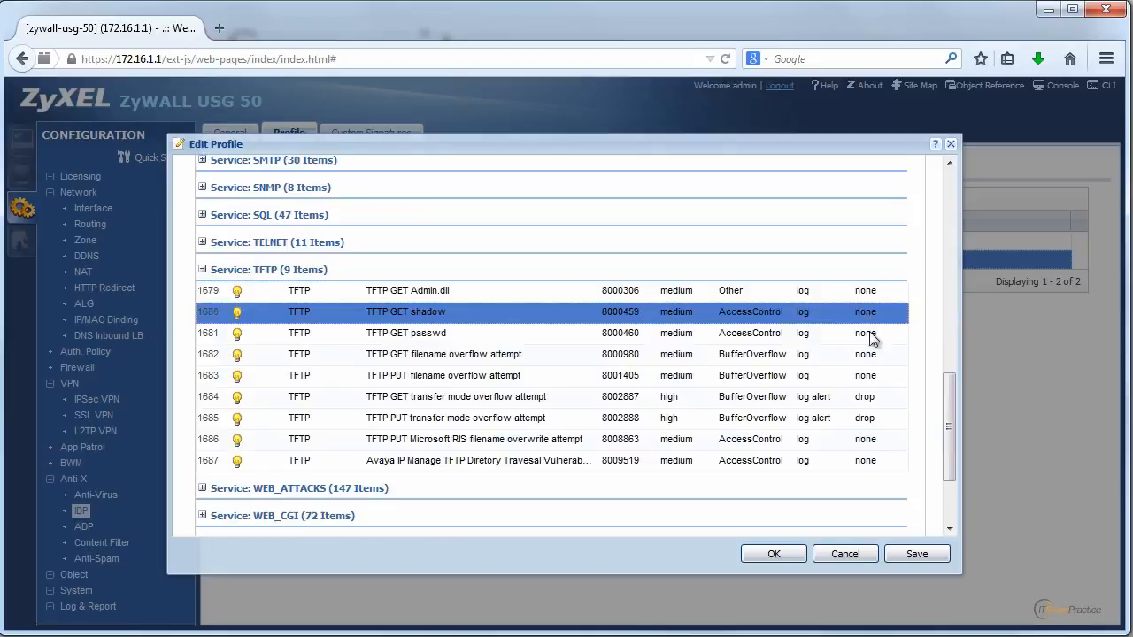
click(869, 334)
scroll(952, 346, up, 2)
drag(954, 352, 947, 184)
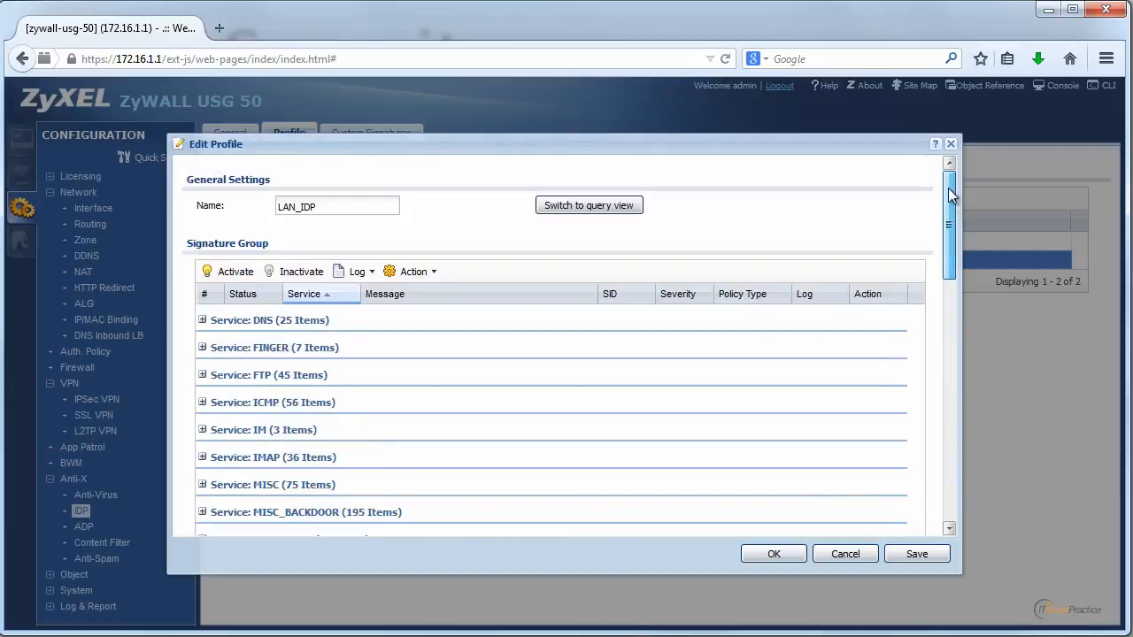
click(857, 558)
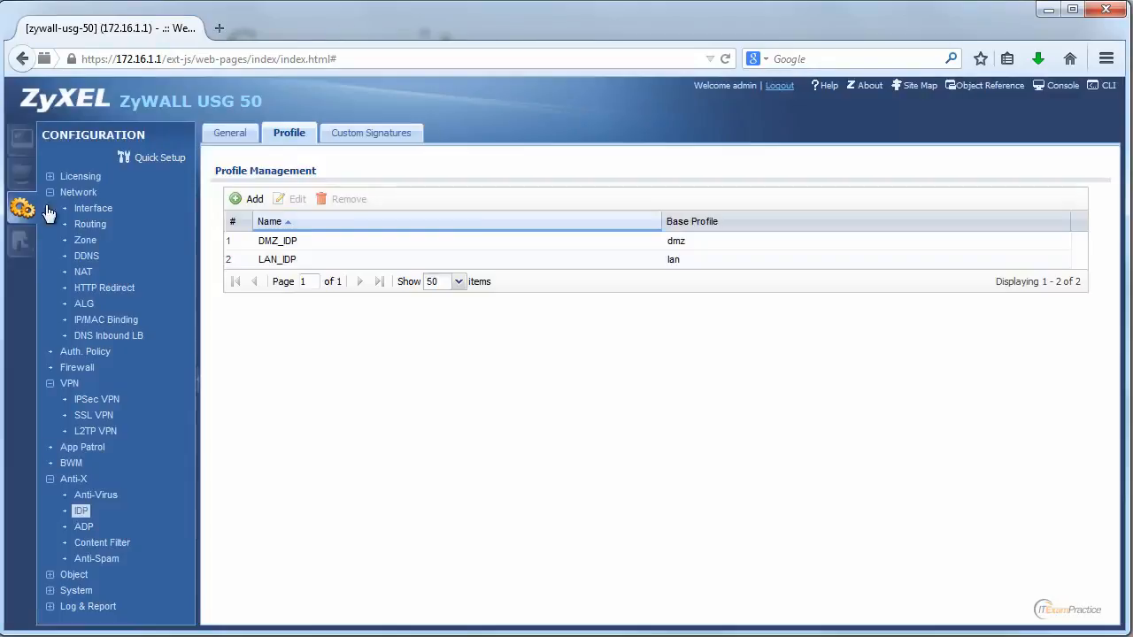
Step: Glance at the maintenance configuration files and check the cellular device status in the monitoring section
click(18, 239)
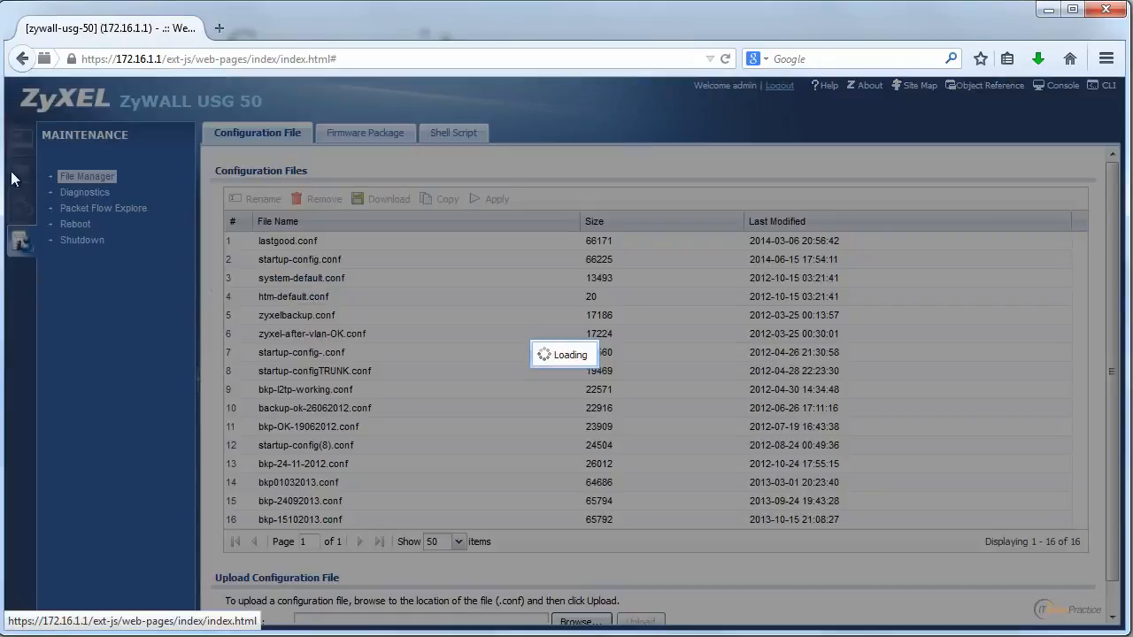
click(20, 175)
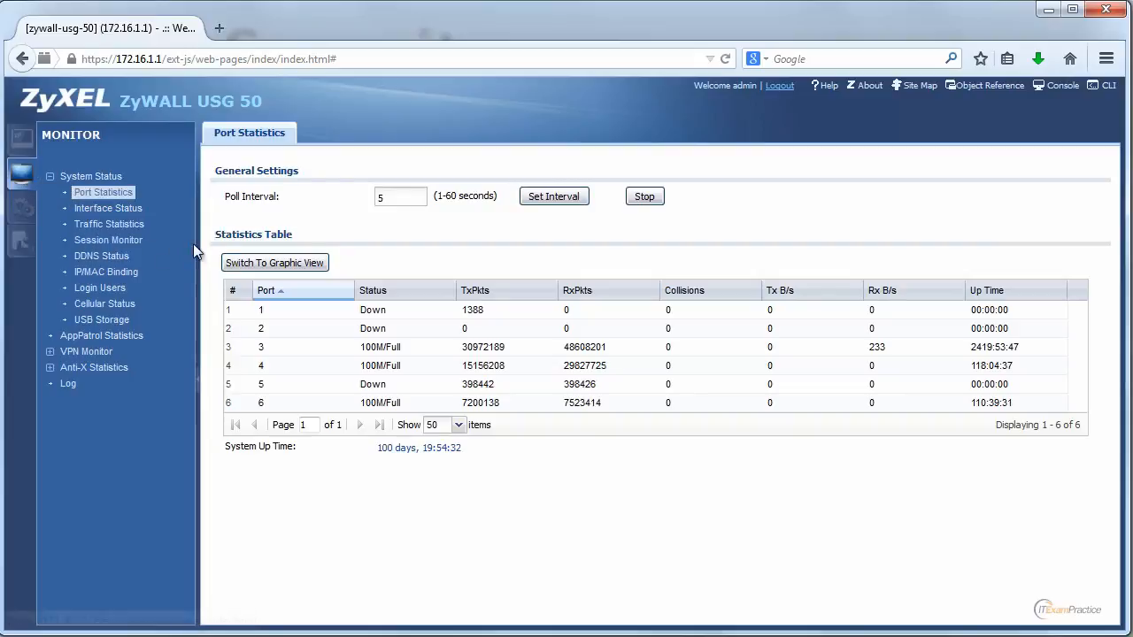
click(124, 304)
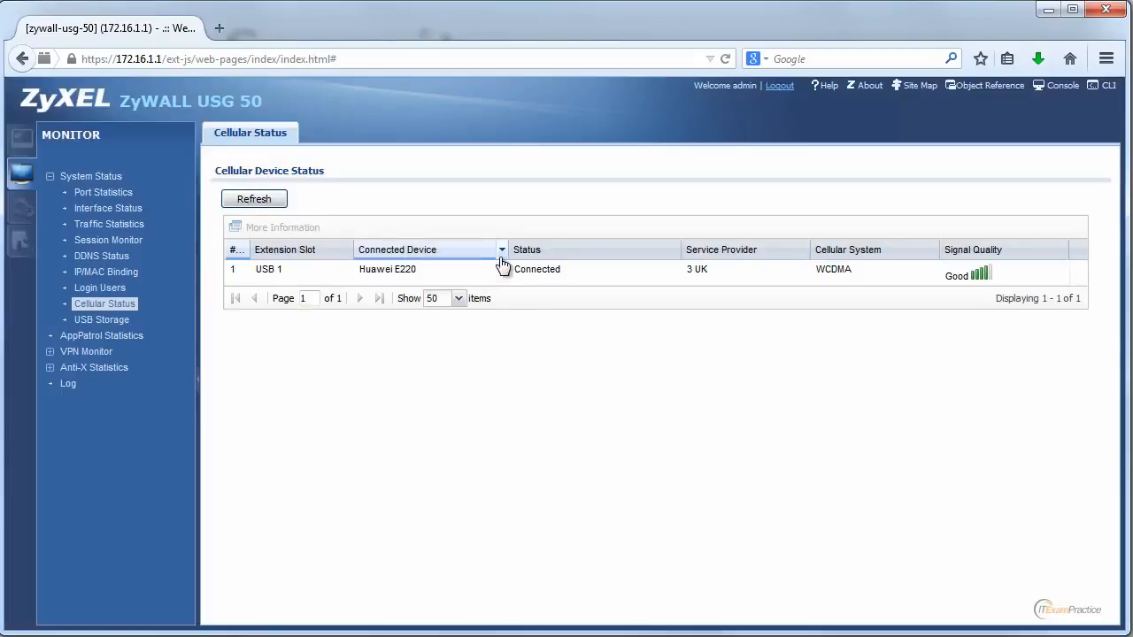
click(489, 282)
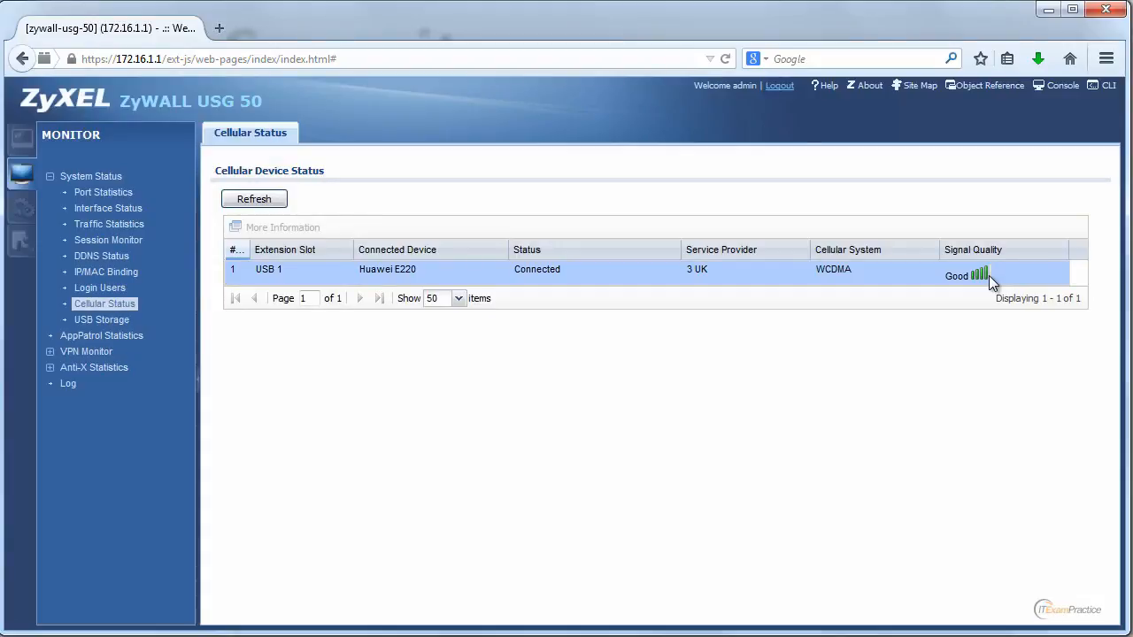
Step: Review the interface status summary and the interface statistics below it
click(111, 209)
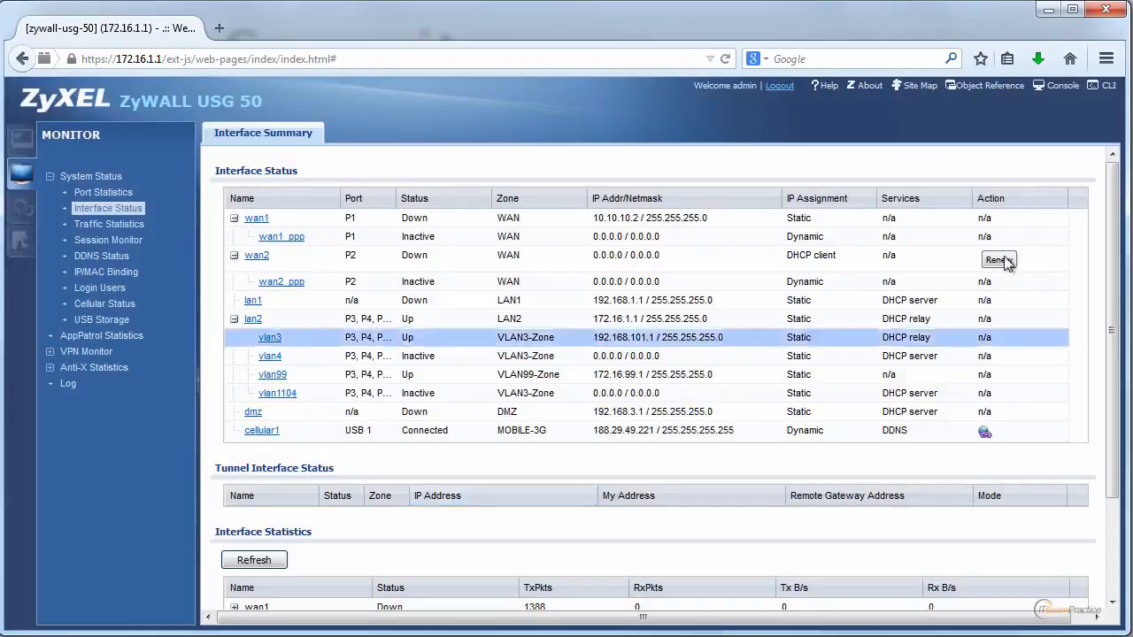
drag(1111, 252, 1111, 368)
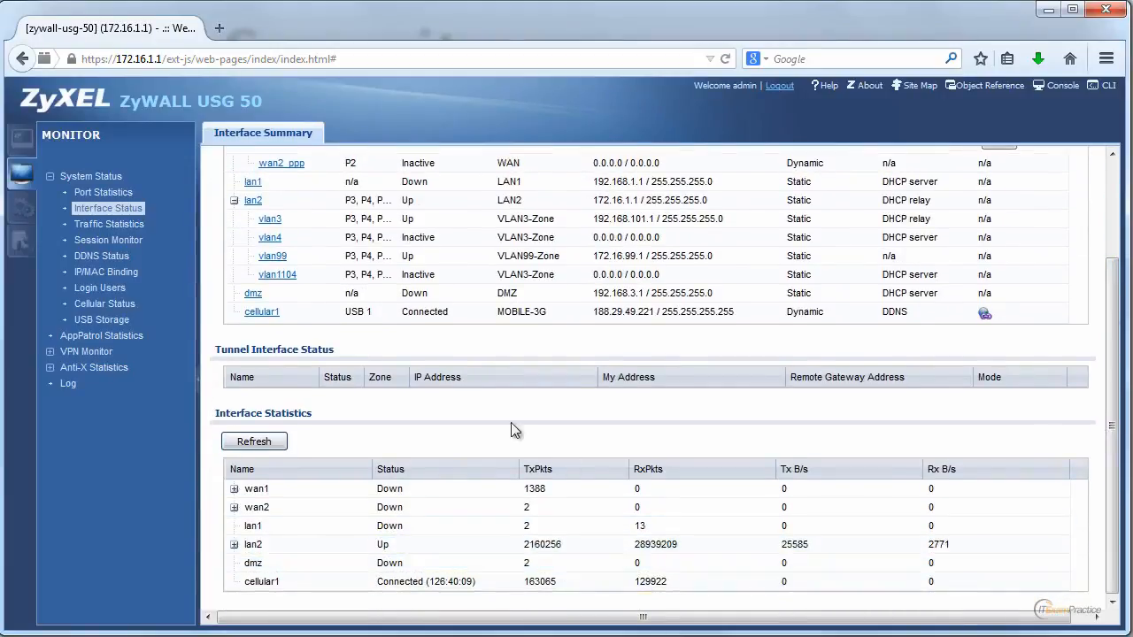
Step: View the port statistics as a graph for port P2, and return to the grid view
click(124, 193)
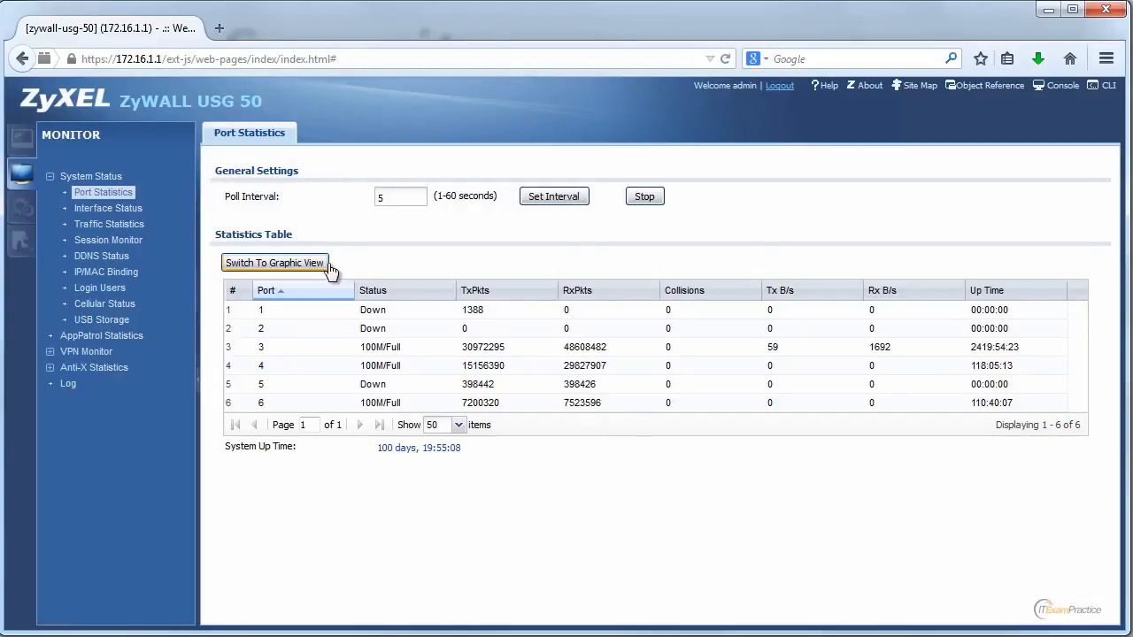
click(274, 262)
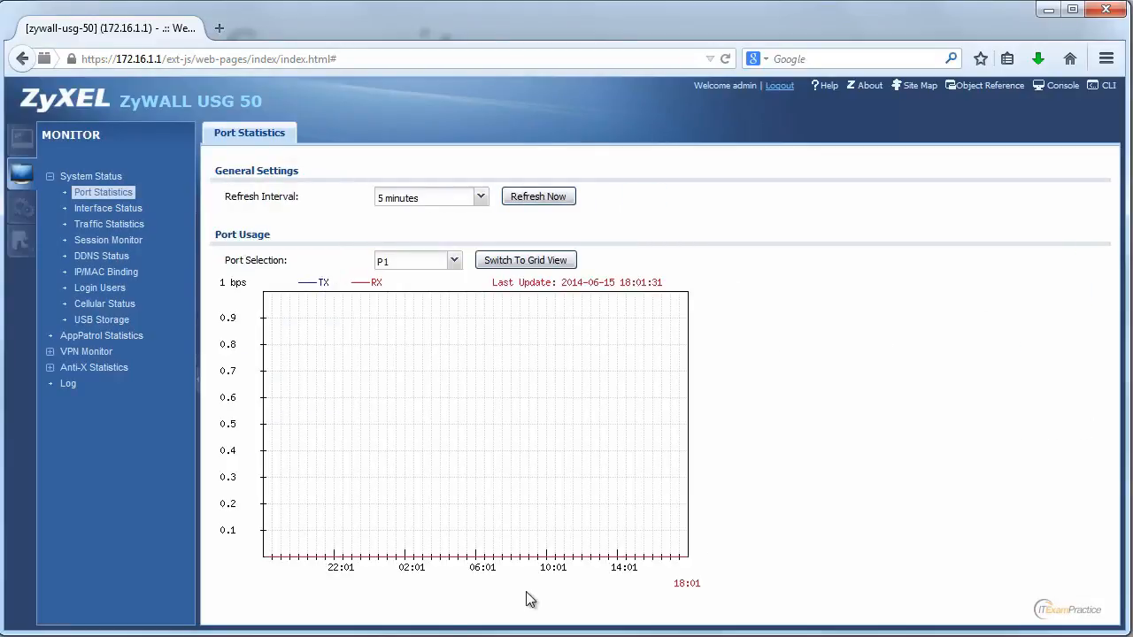
click(457, 263)
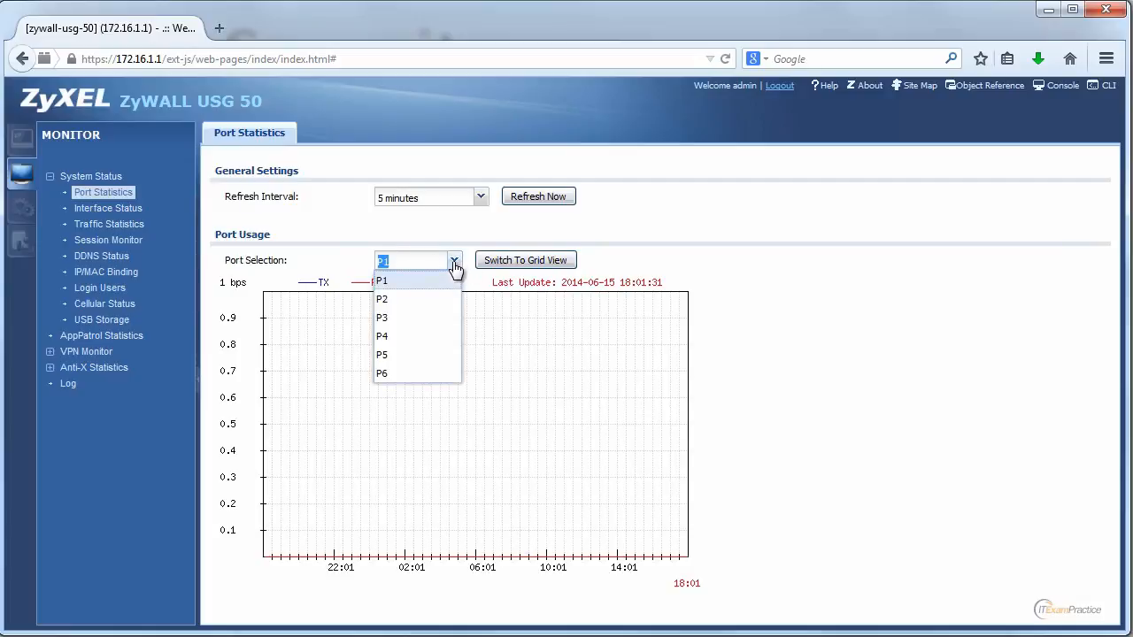
click(418, 304)
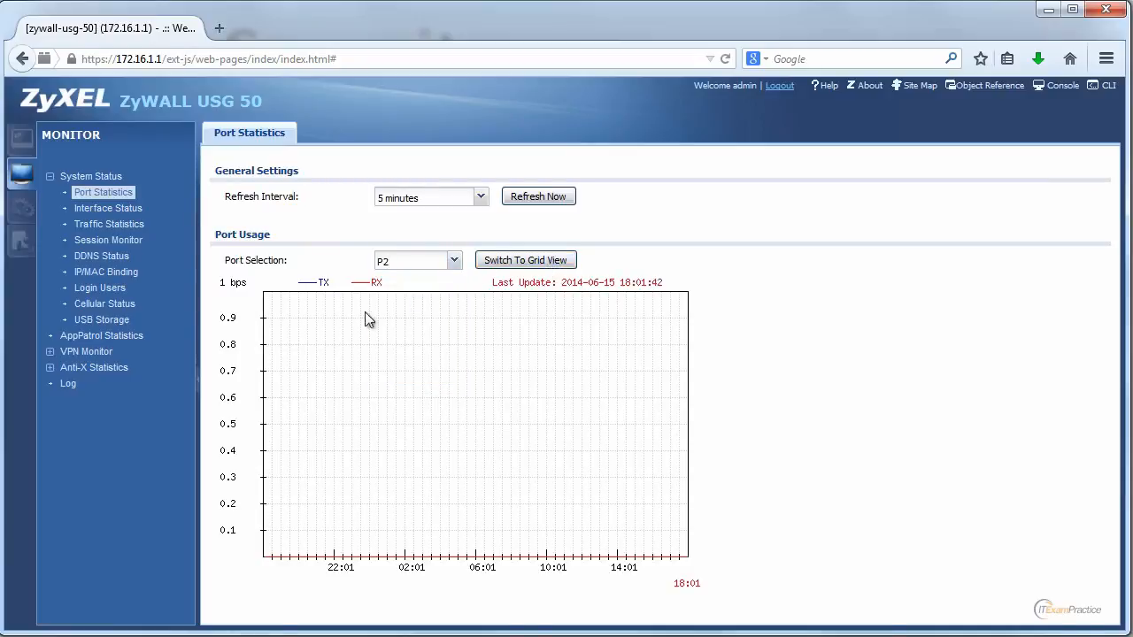
click(524, 260)
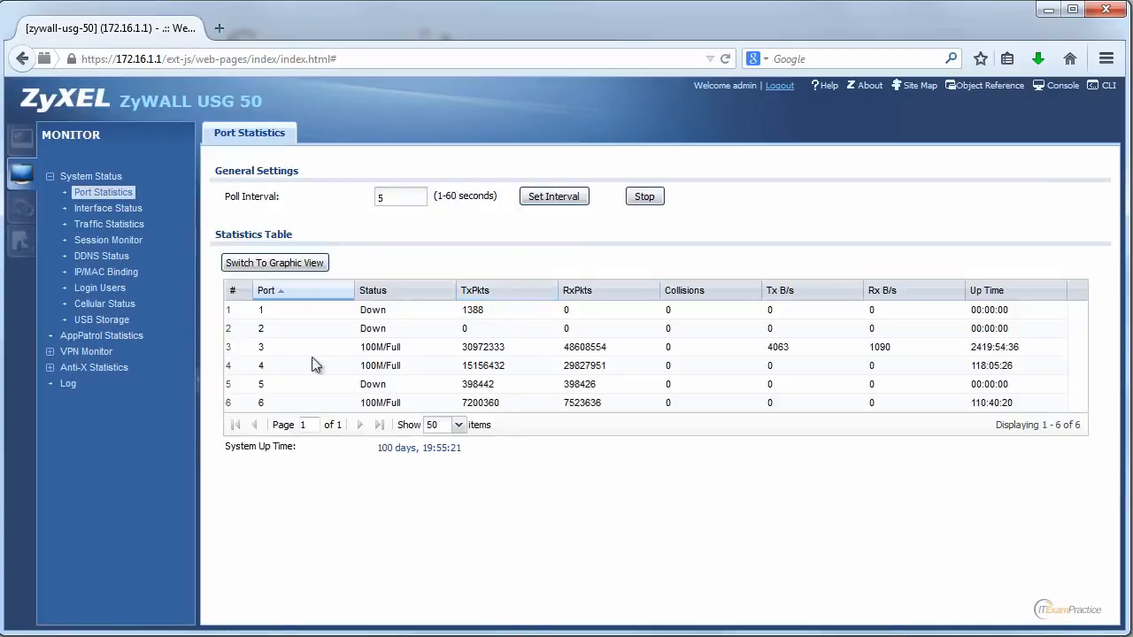
Step: Show the port usage graph for port P3
click(280, 265)
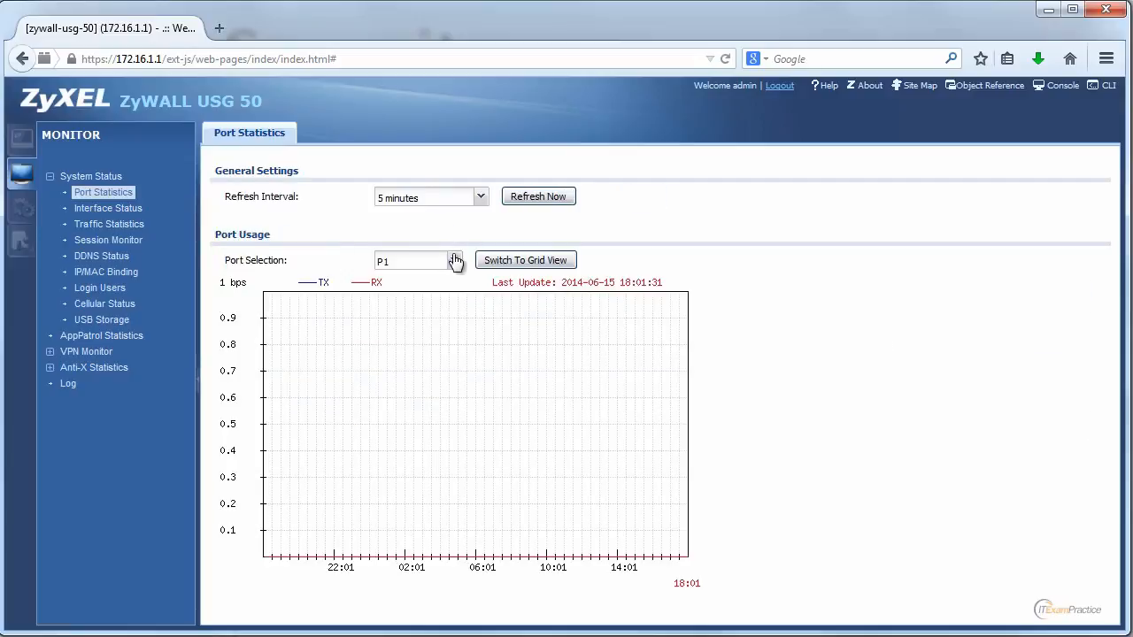
click(454, 261)
click(425, 316)
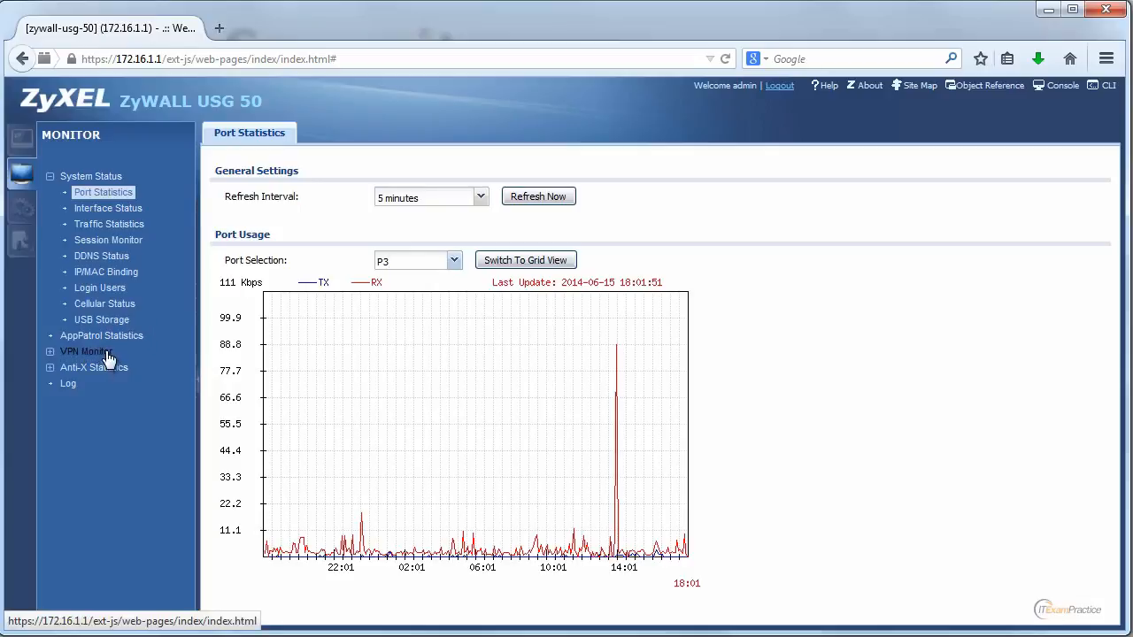
Step: Go to the dashboard and minimize the browser to return to the Unified Threat Management slide
click(24, 139)
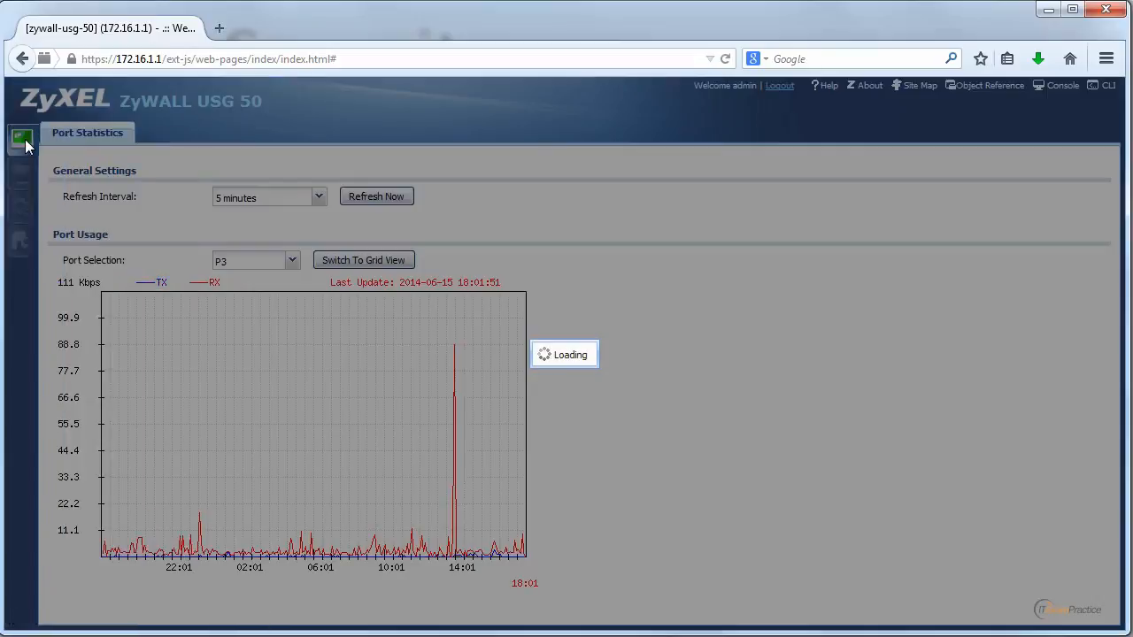
click(1047, 14)
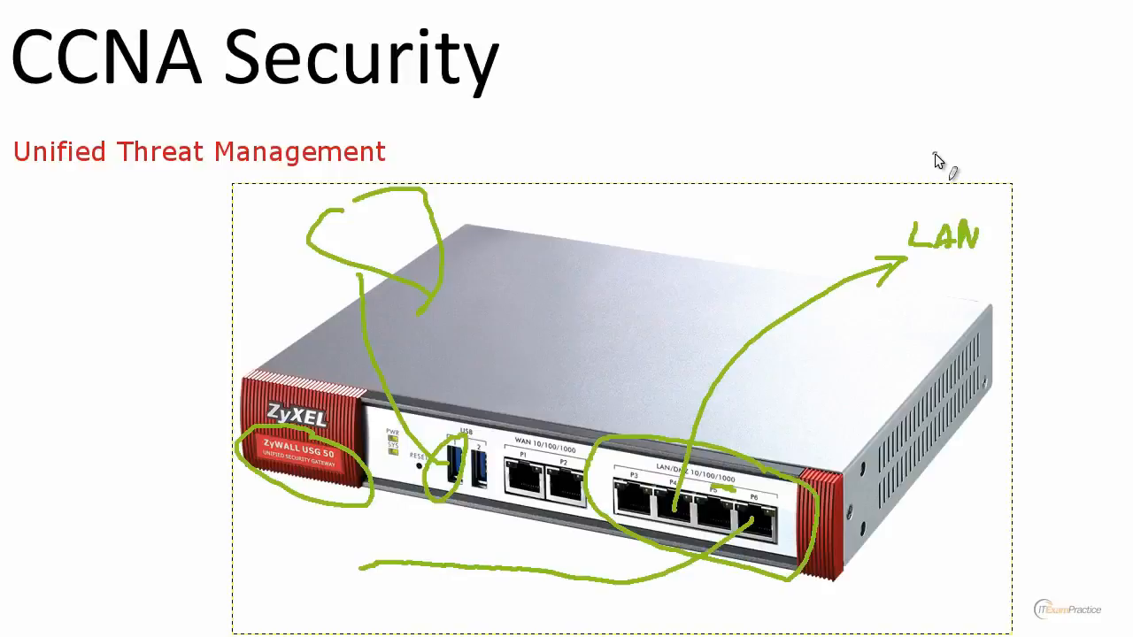